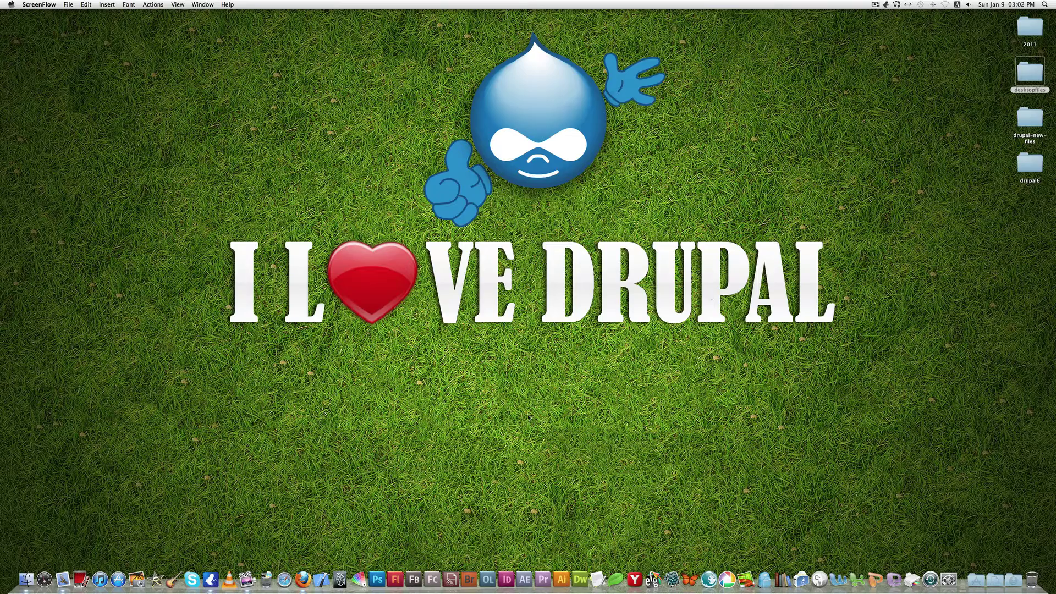
# Step: Download the Drupal 7.0 core package drupal-7.0.tar.gz from drupal.org's Download & Extend page
pyautogui.click(303, 579)
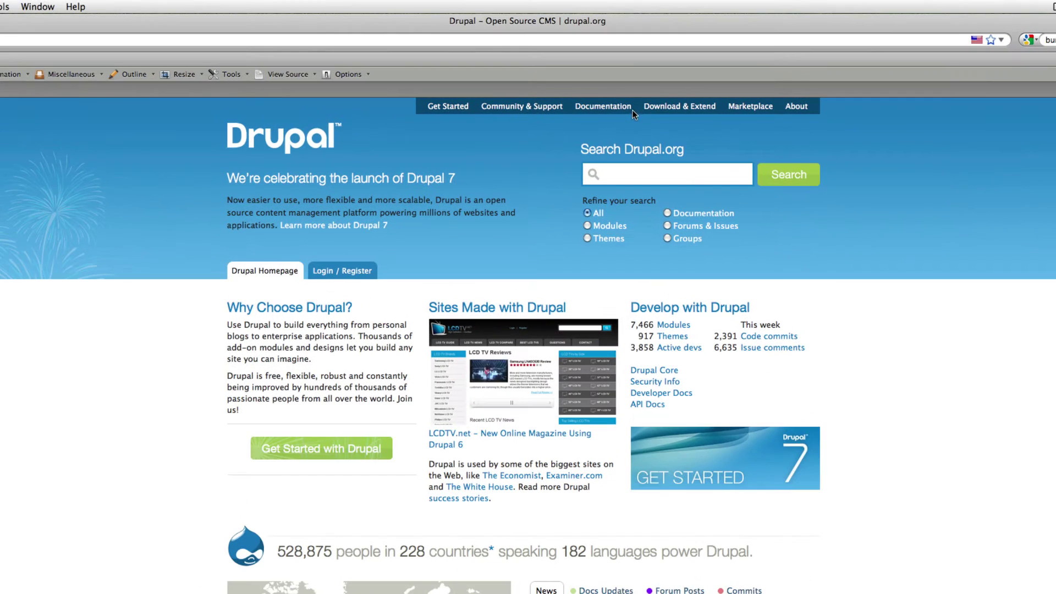
pyautogui.click(665, 107)
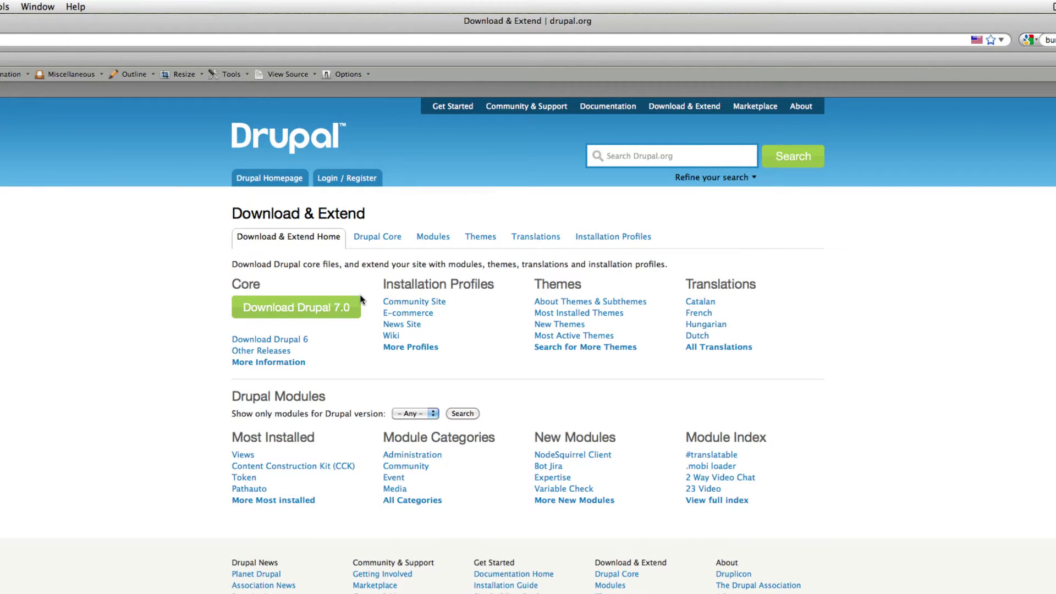
pyautogui.click(327, 311)
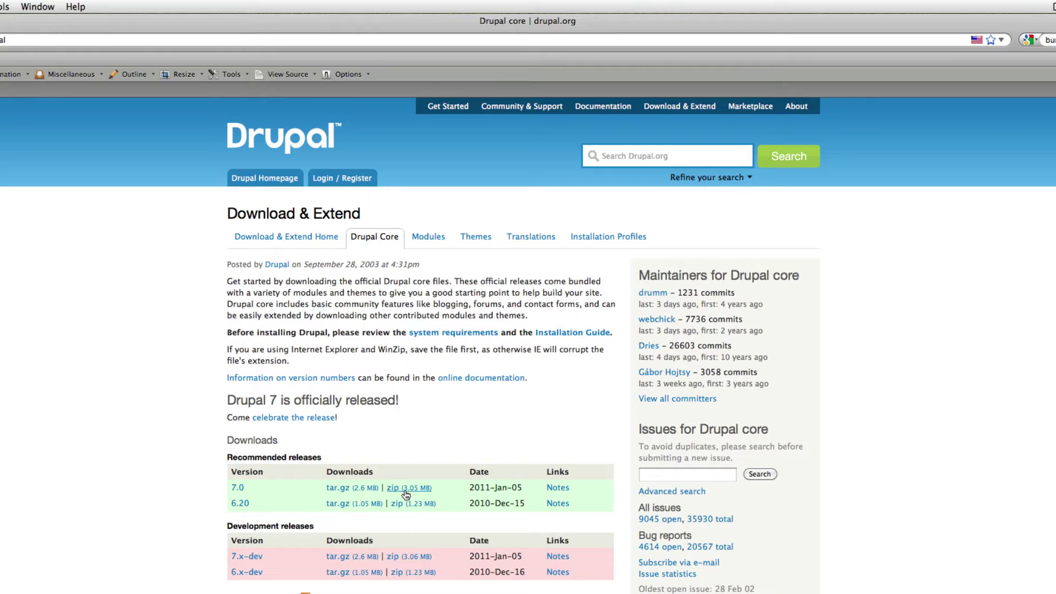
pyautogui.click(336, 491)
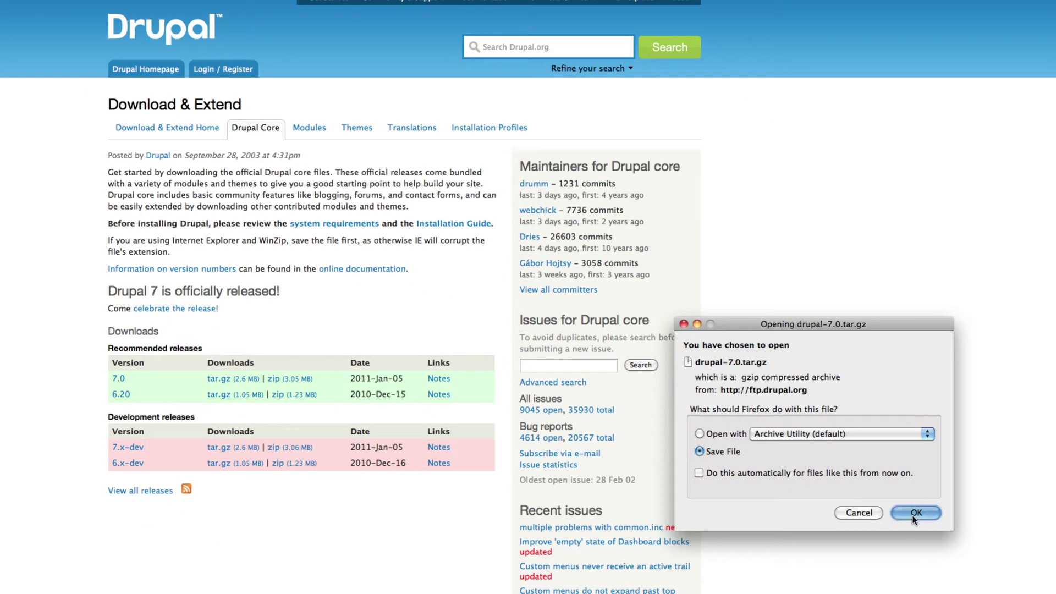
pyautogui.click(912, 516)
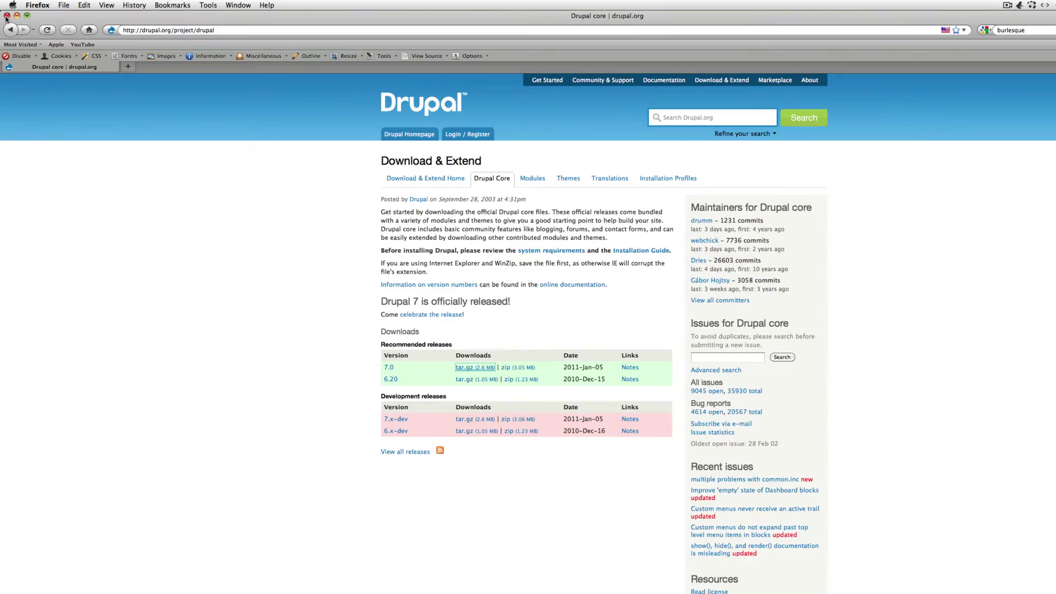
# Step: Move drupal-7.0.tar.gz from Downloads to the desktop and extract it into a drupal-7.0 folder
pyautogui.click(7, 16)
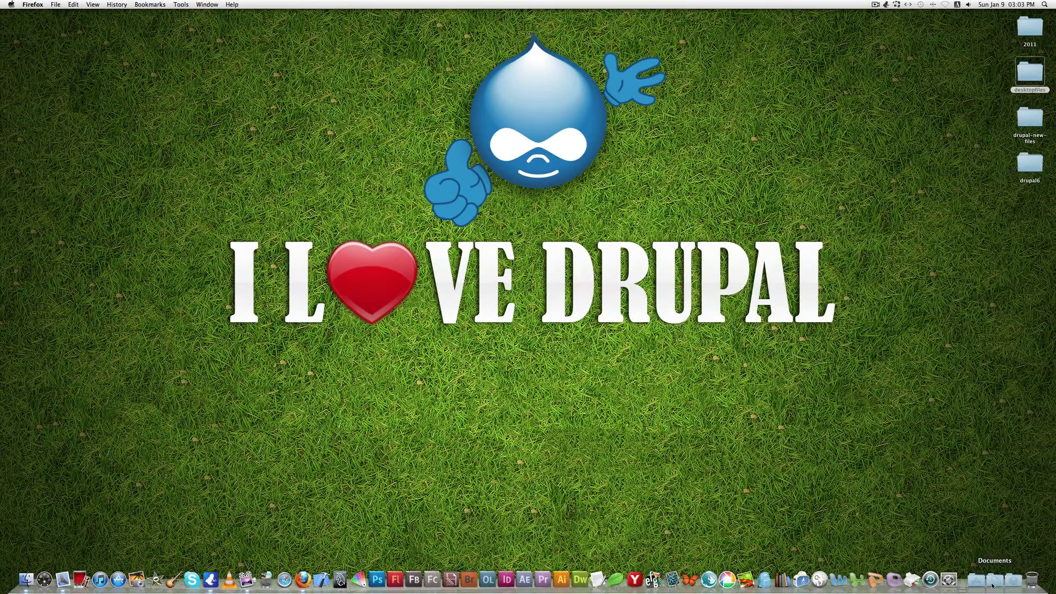
pyautogui.click(1013, 580)
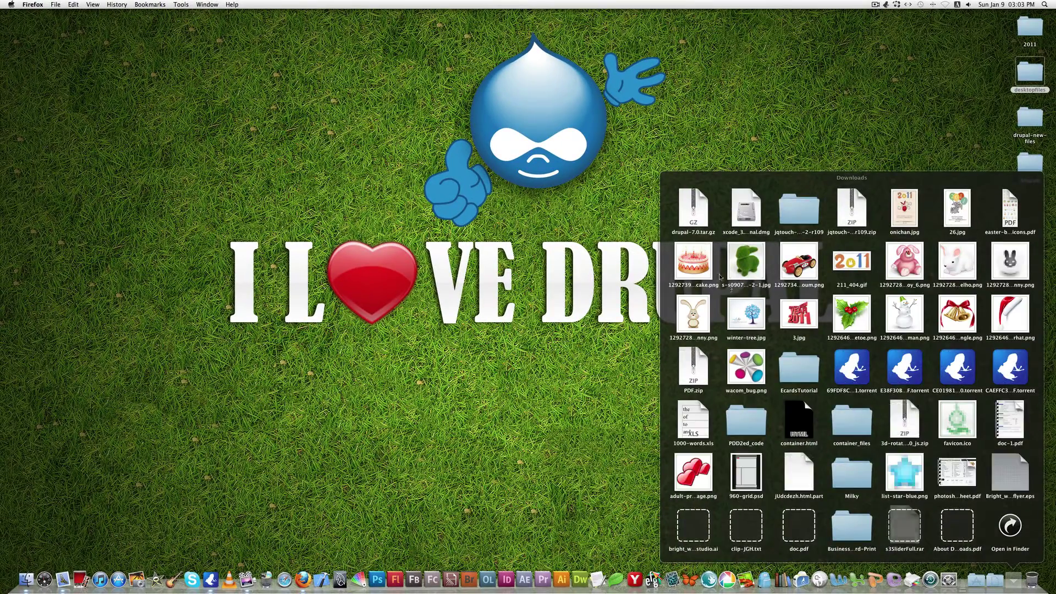
pyautogui.moveTo(695, 219); pyautogui.dragTo(856, 282)
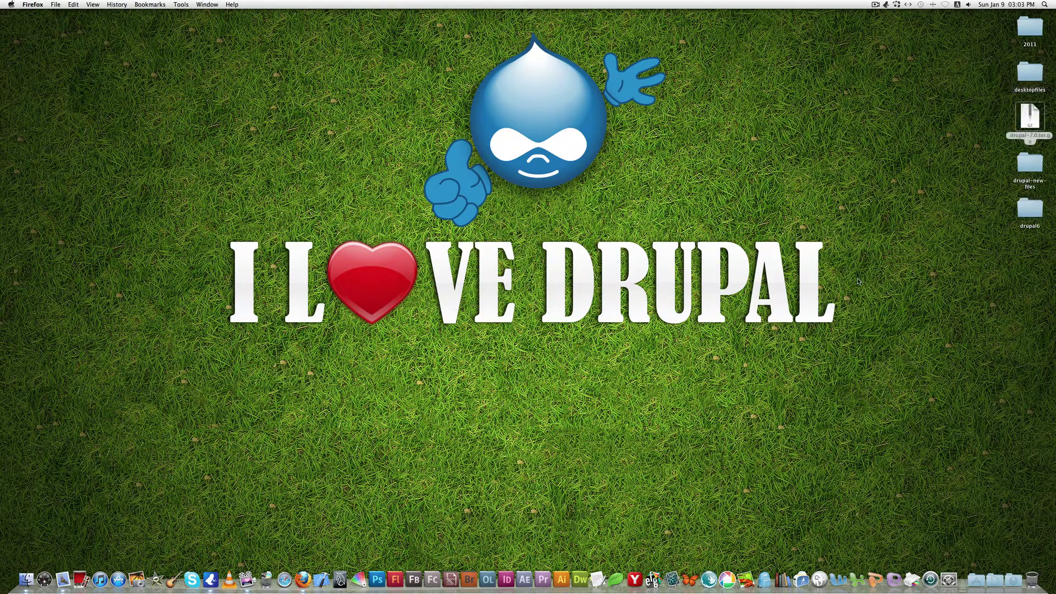
pyautogui.click(1034, 118)
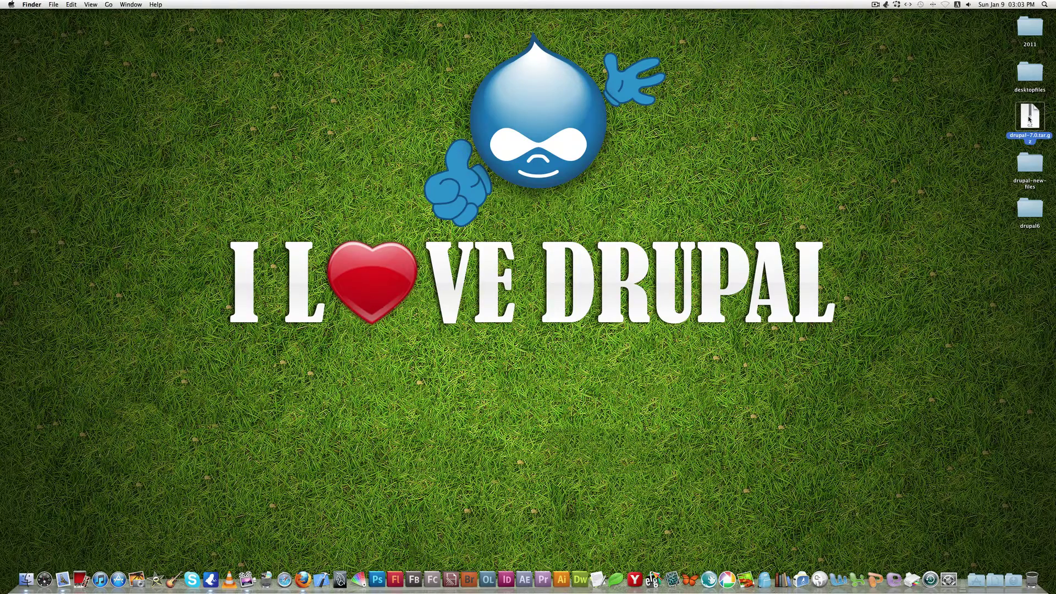
pyautogui.doubleClick(1029, 118)
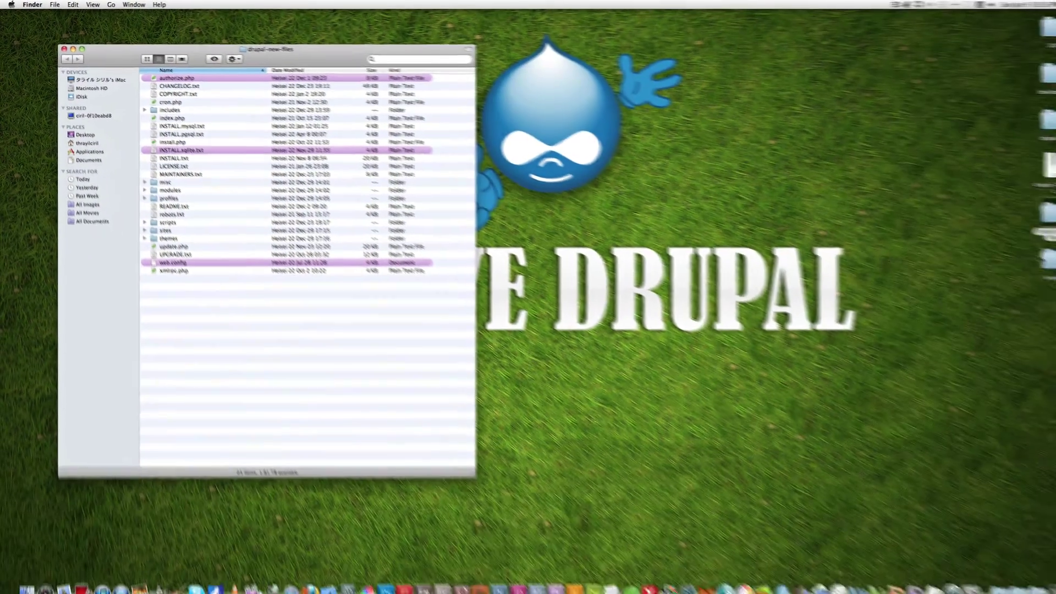
# Step: Open the drupal6 desktop folder and arrange its window beside the drupal-new-files window
pyautogui.doubleClick(1029, 253)
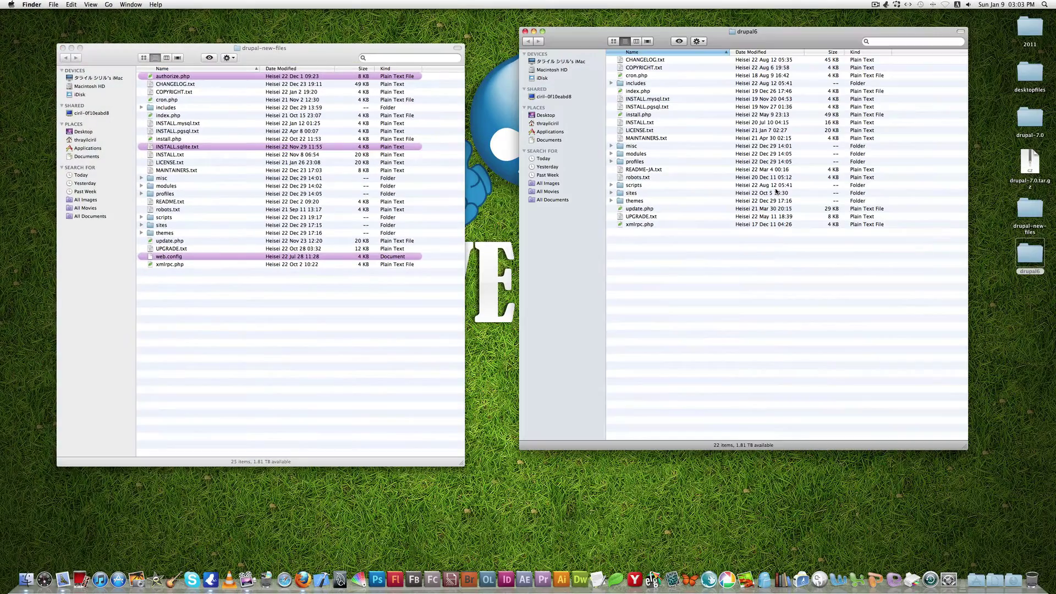
pyautogui.moveTo(770, 38); pyautogui.dragTo(717, 55)
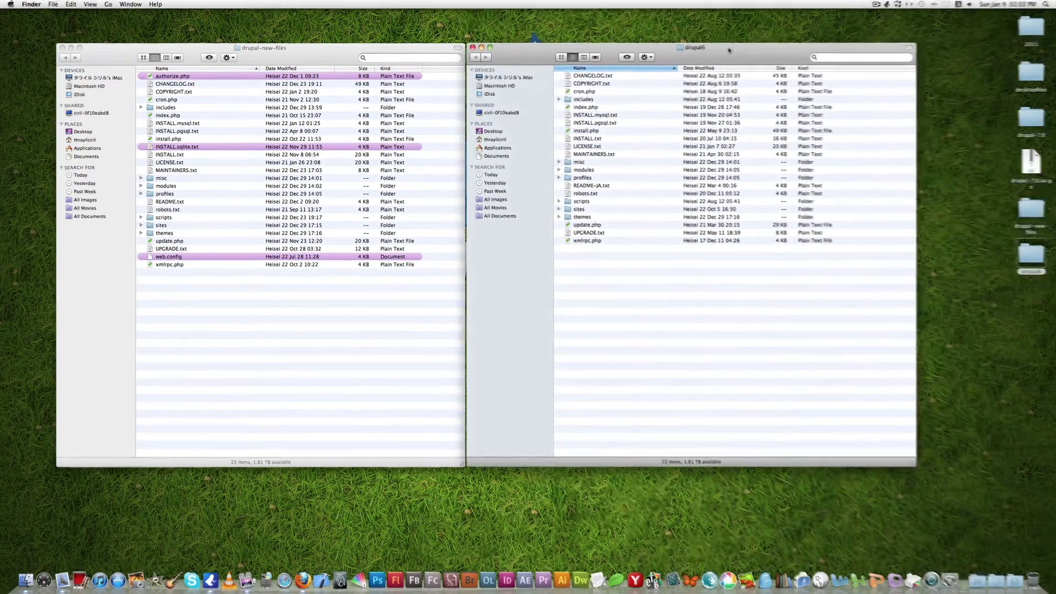
pyautogui.moveTo(312, 41); pyautogui.dragTo(309, 62)
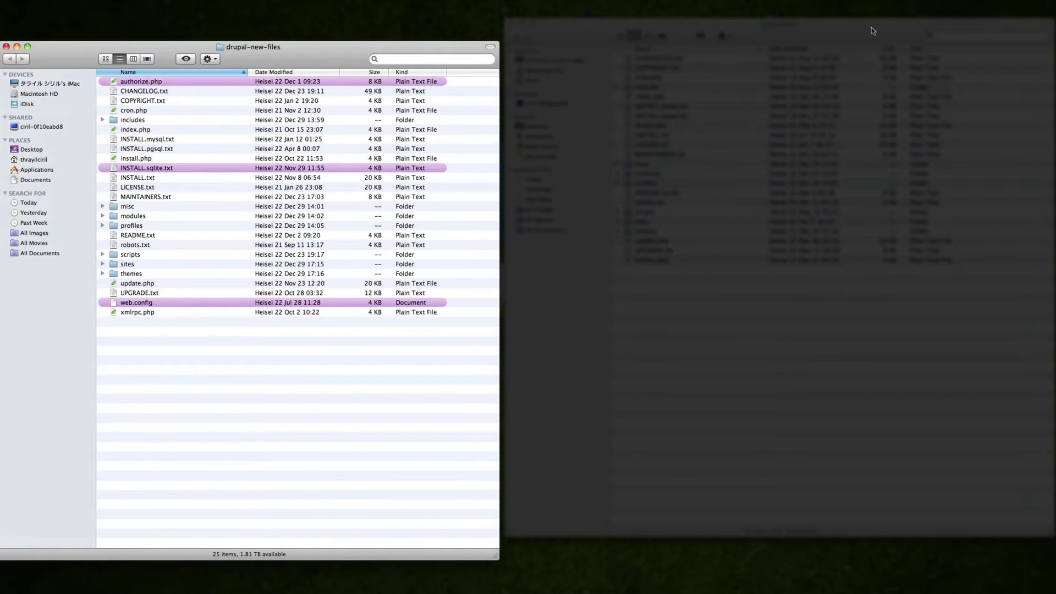
# Step: Open the includes folder in both the drupal-new-files and drupal6 windows to compare them
pyautogui.click(871, 47)
pyautogui.moveTo(871, 47); pyautogui.dragTo(871, 45)
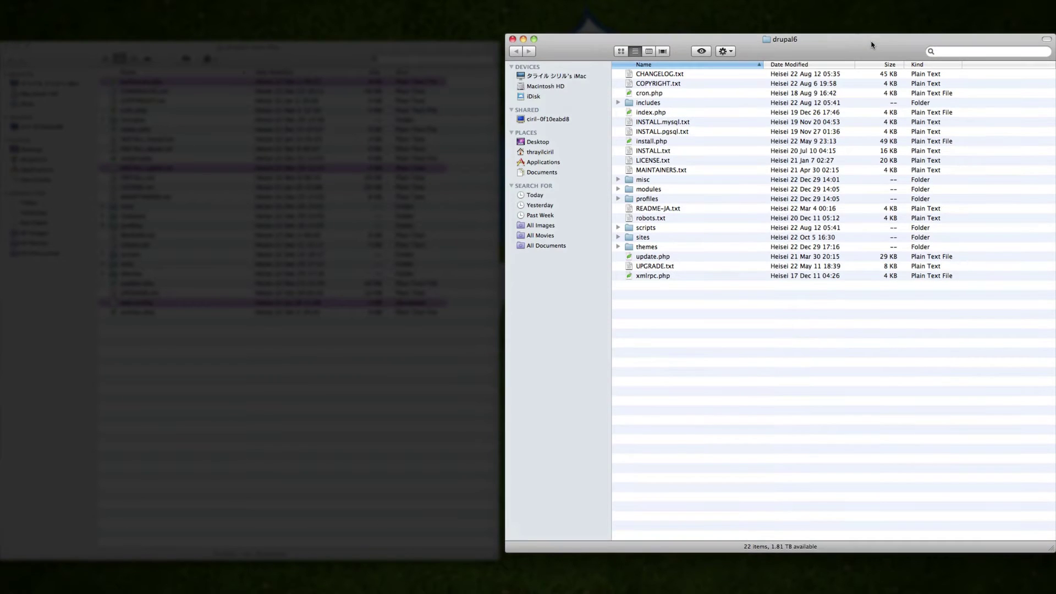
pyautogui.doubleClick(128, 122)
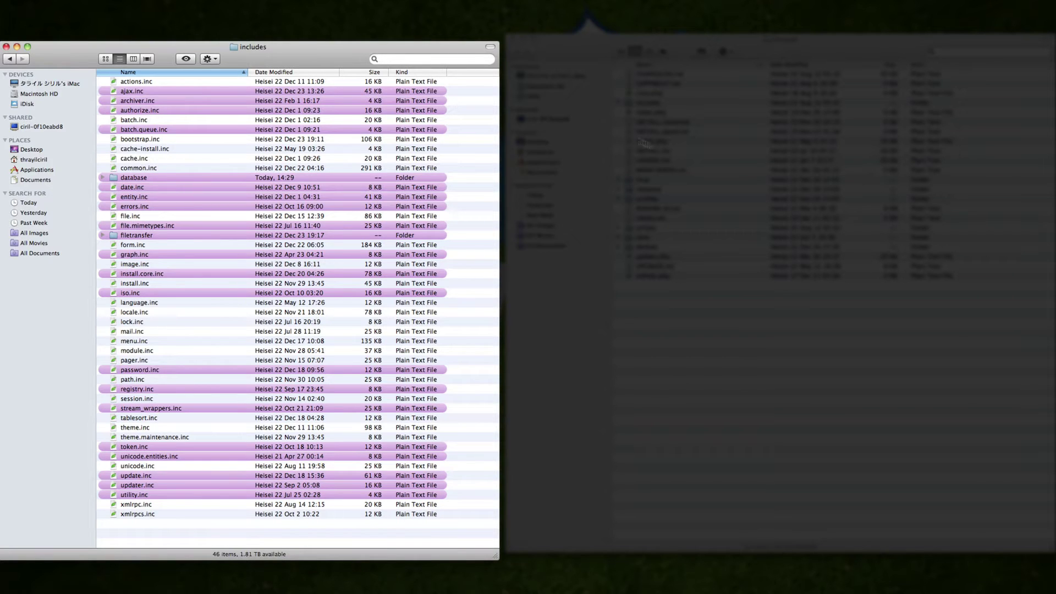
pyautogui.doubleClick(632, 105)
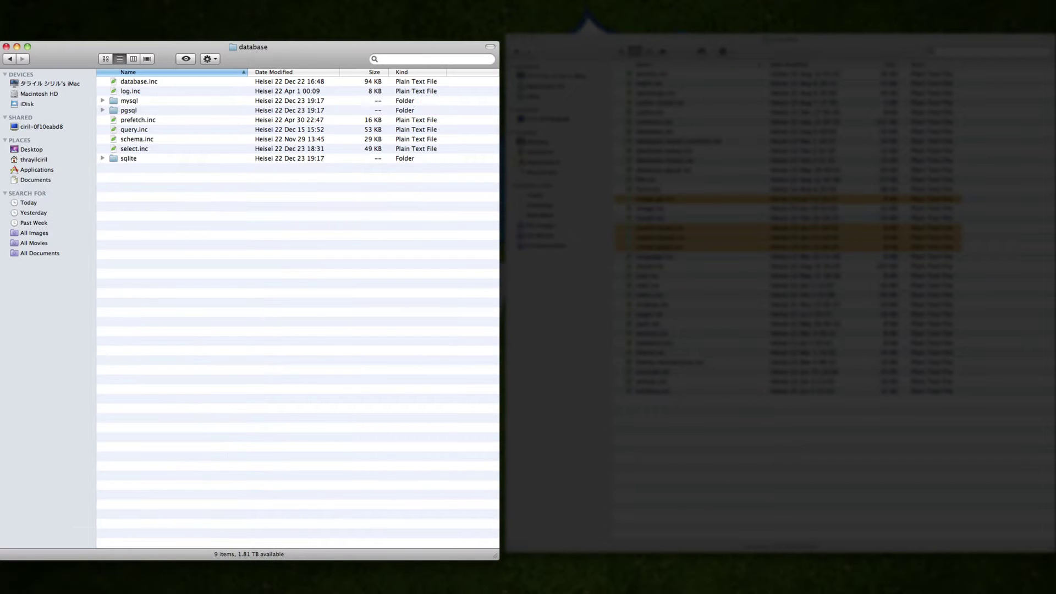
# Step: Return both windows to their top folders and close the drupal-new-files window
pyautogui.click(11, 59)
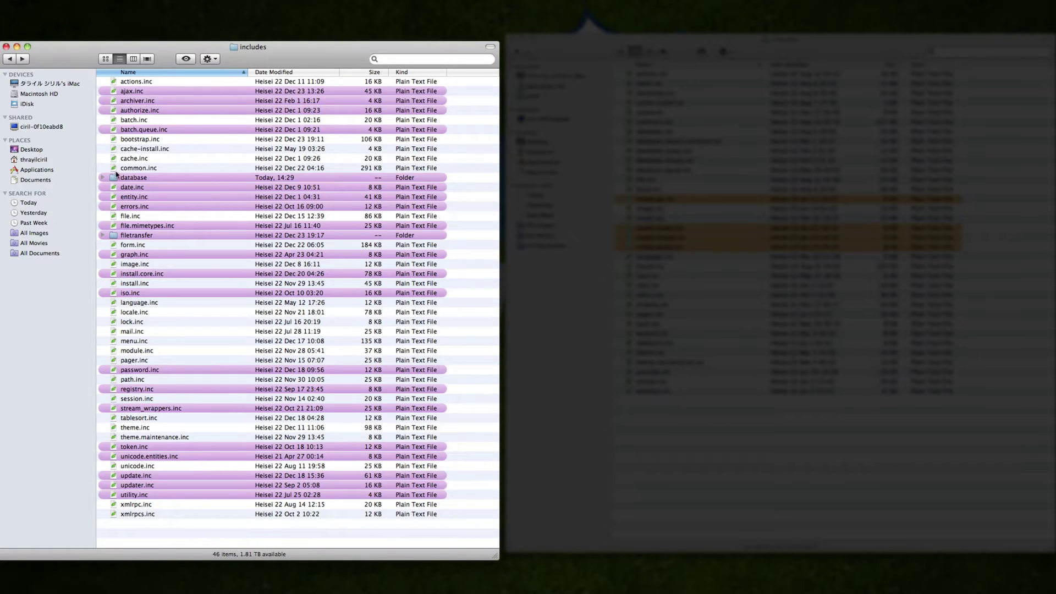
pyautogui.click(9, 60)
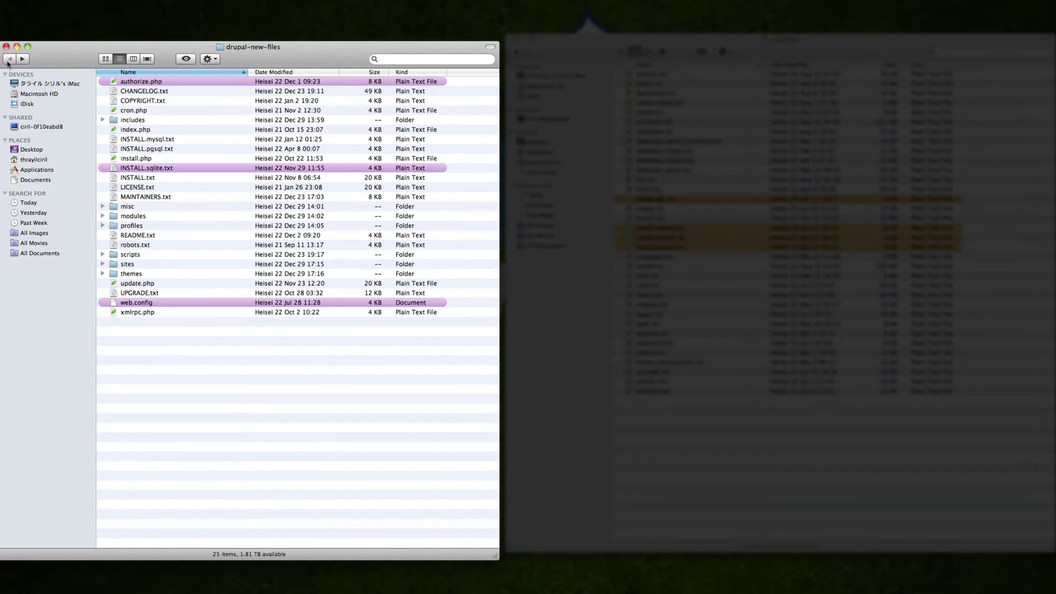
pyautogui.click(546, 48)
pyautogui.click(516, 52)
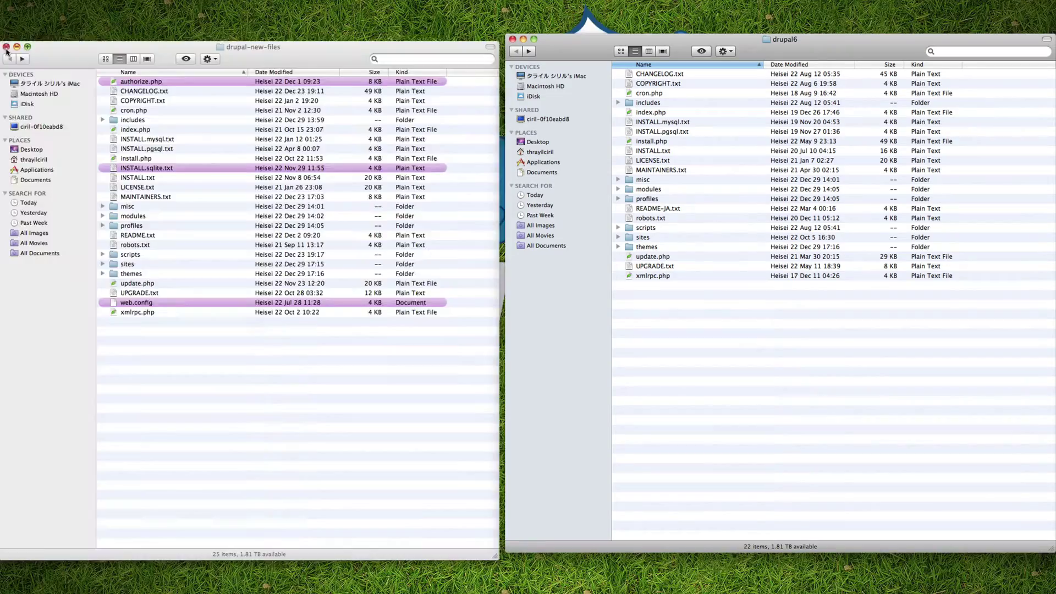
pyautogui.click(7, 47)
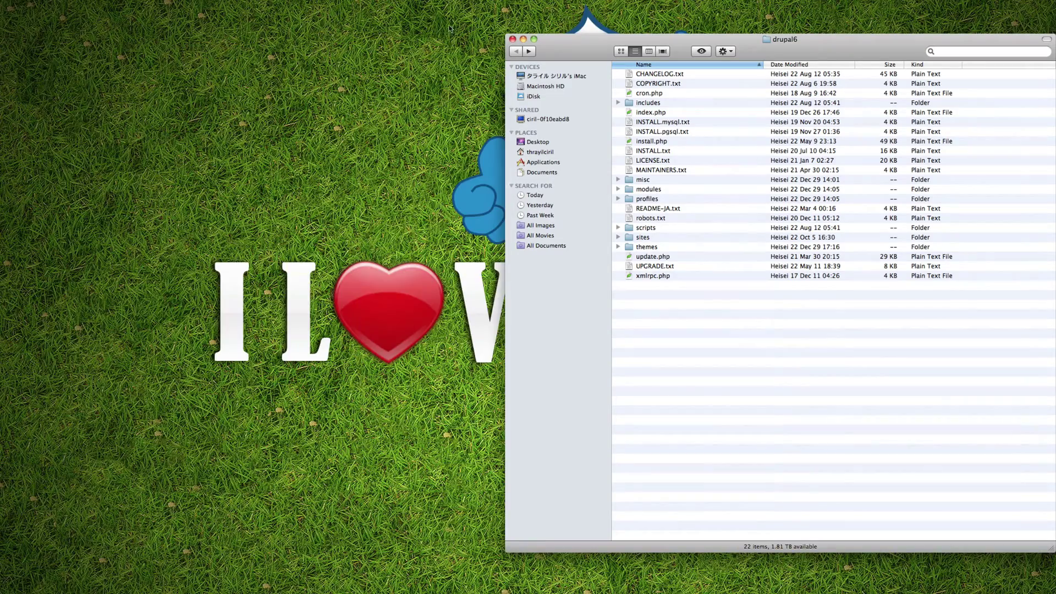
# Step: Close drupal6 and open the MAMP application folder in an enlarged Finder window
pyautogui.click(513, 40)
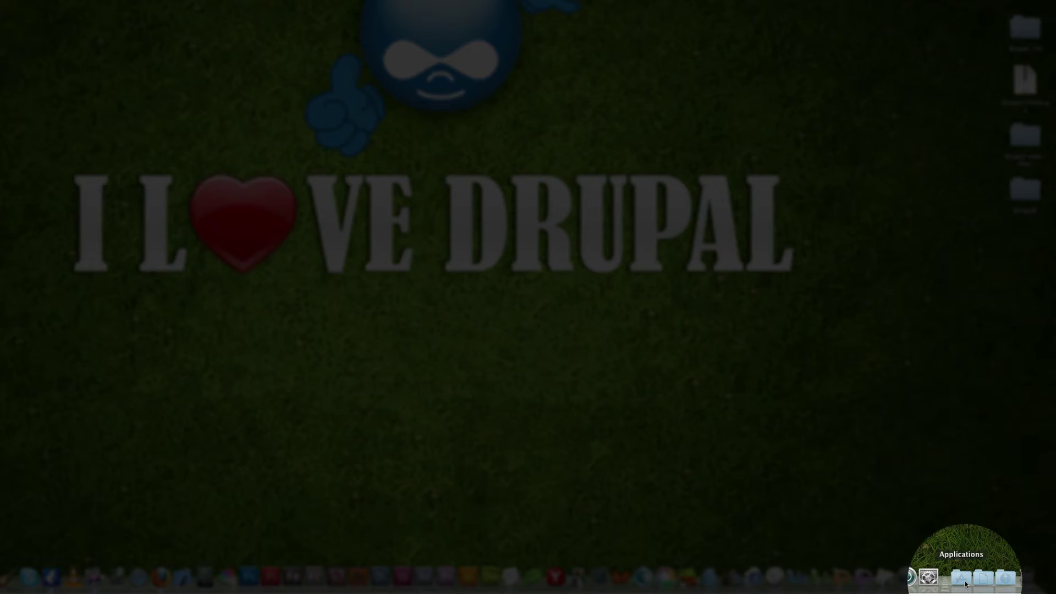
pyautogui.click(963, 580)
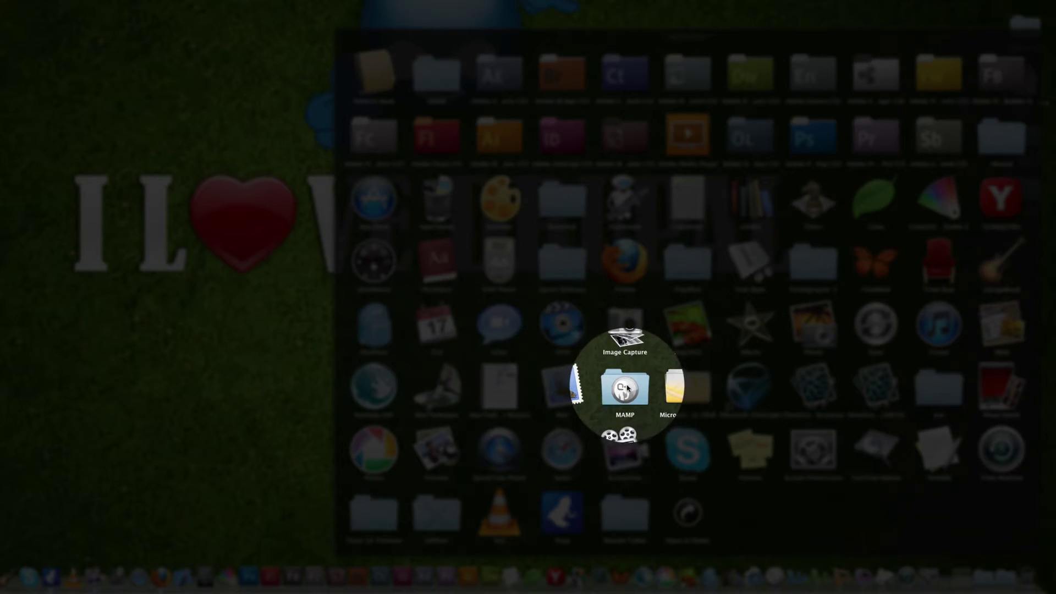
pyautogui.click(625, 388)
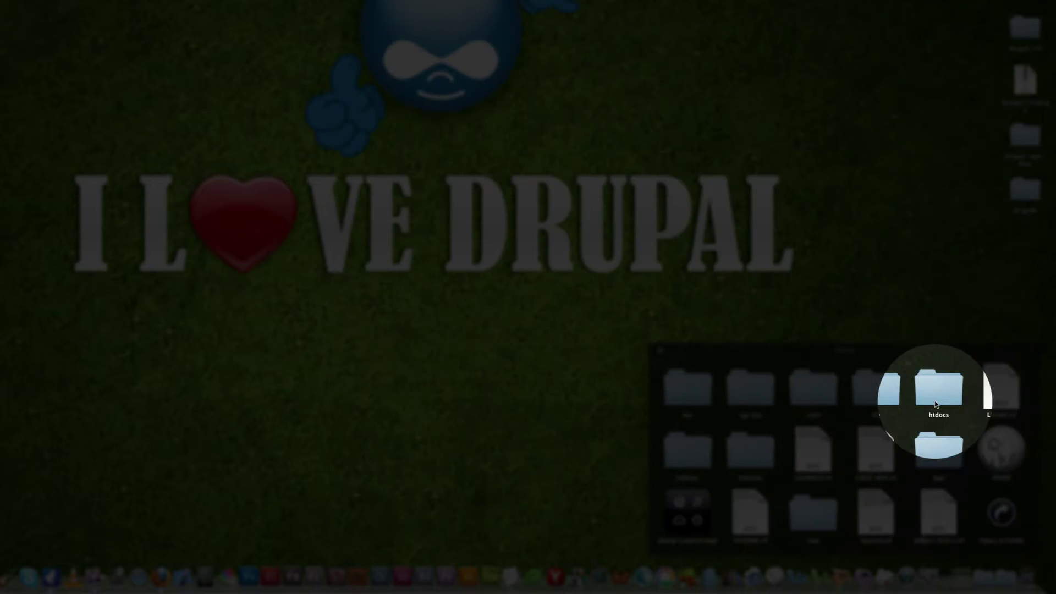
pyautogui.click(1002, 515)
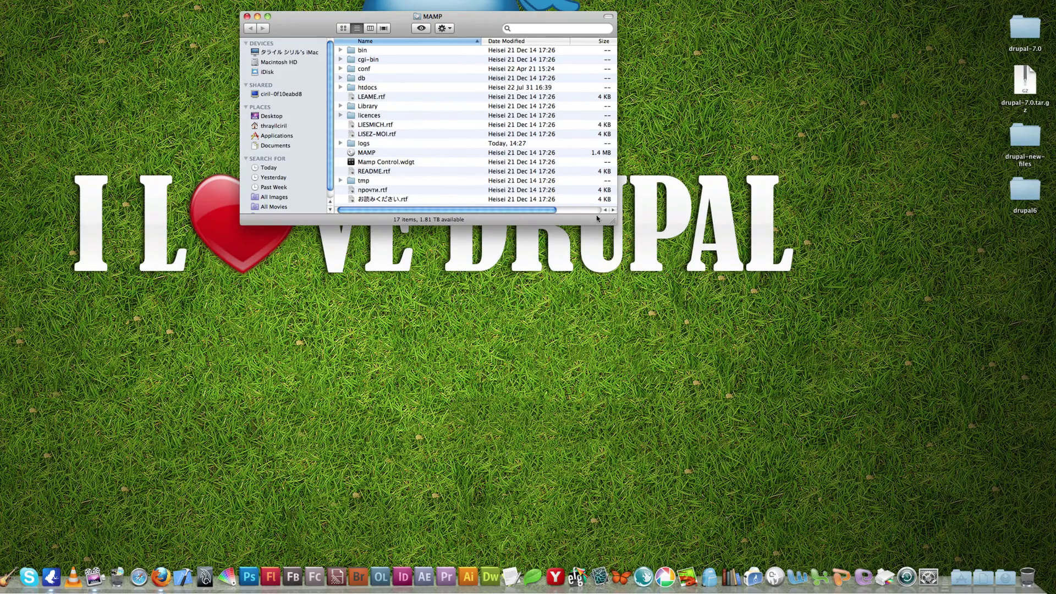
pyautogui.moveTo(612, 221); pyautogui.dragTo(652, 297)
# Step: Switch MAMP to icon view, open htdocs, and move the desktop drupal-7.0 folder into it
pyautogui.click(343, 29)
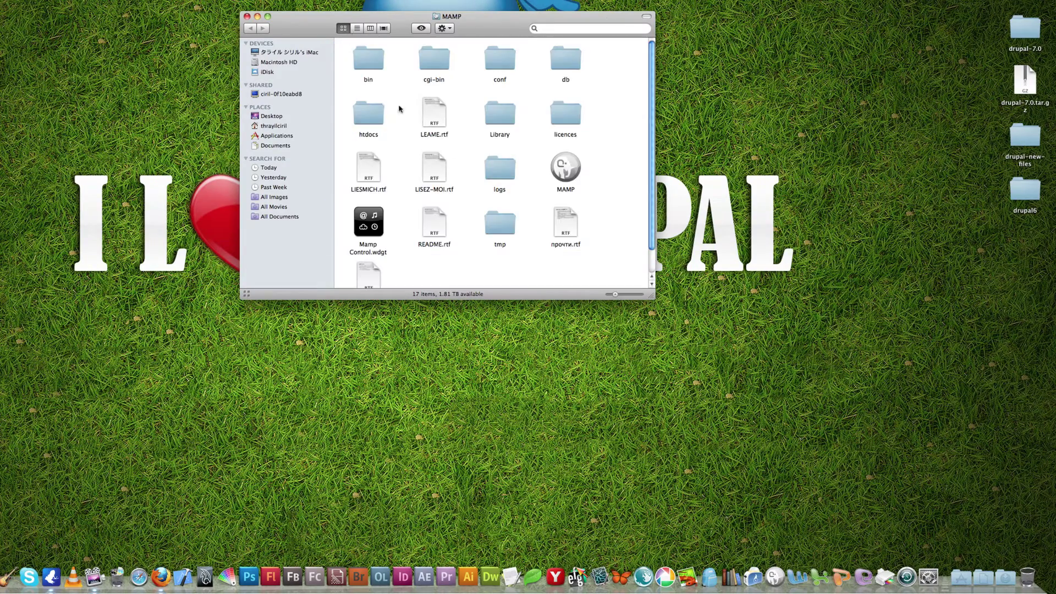
pyautogui.scroll(-2, 467, 143)
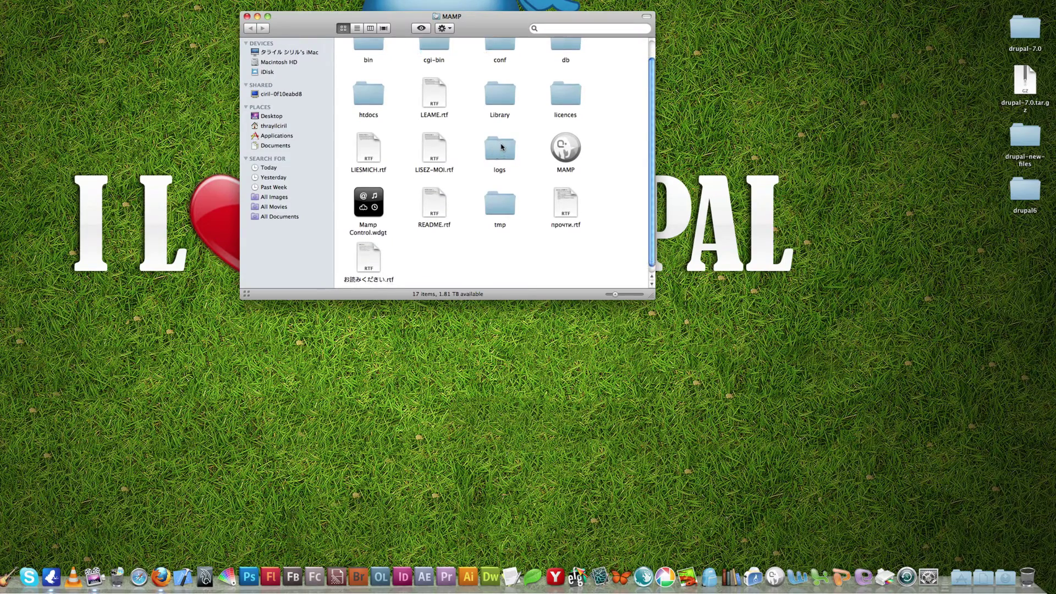
pyautogui.scroll(2, 517, 154)
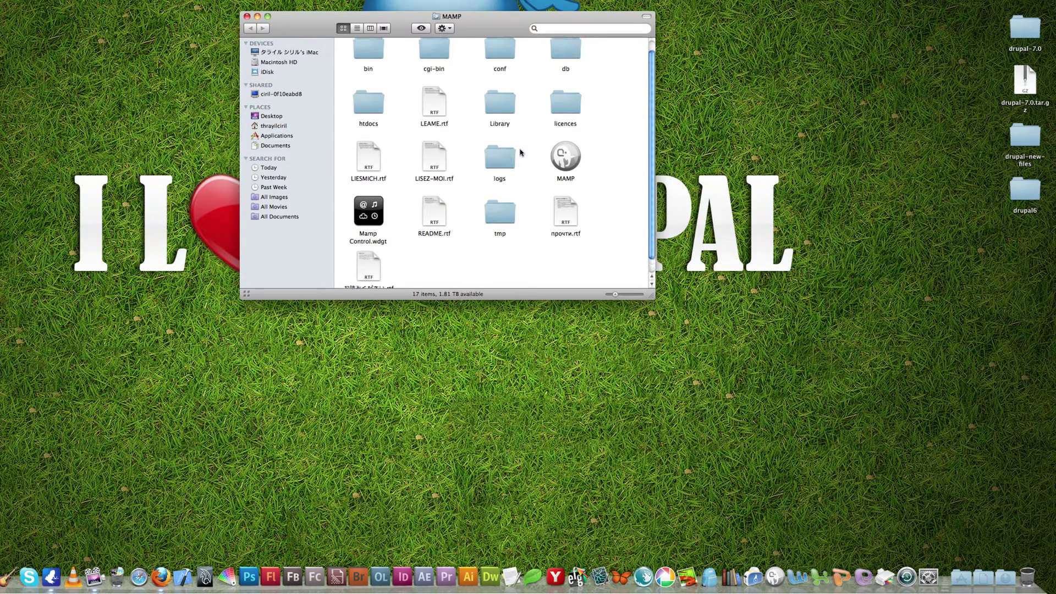
pyautogui.click(370, 120)
pyautogui.doubleClick(370, 120)
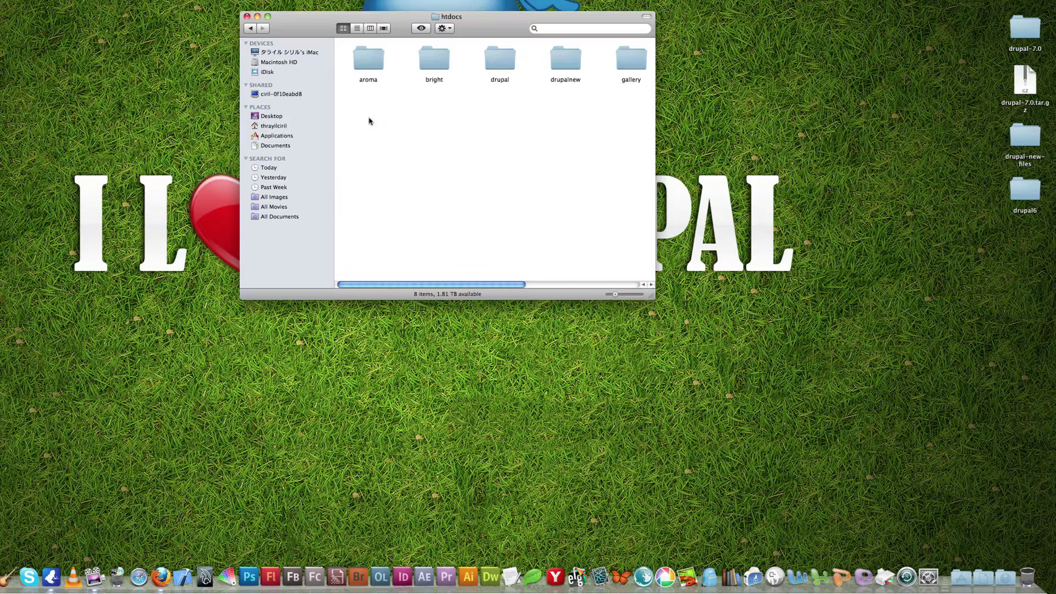
pyautogui.moveTo(505, 18); pyautogui.dragTo(479, 11)
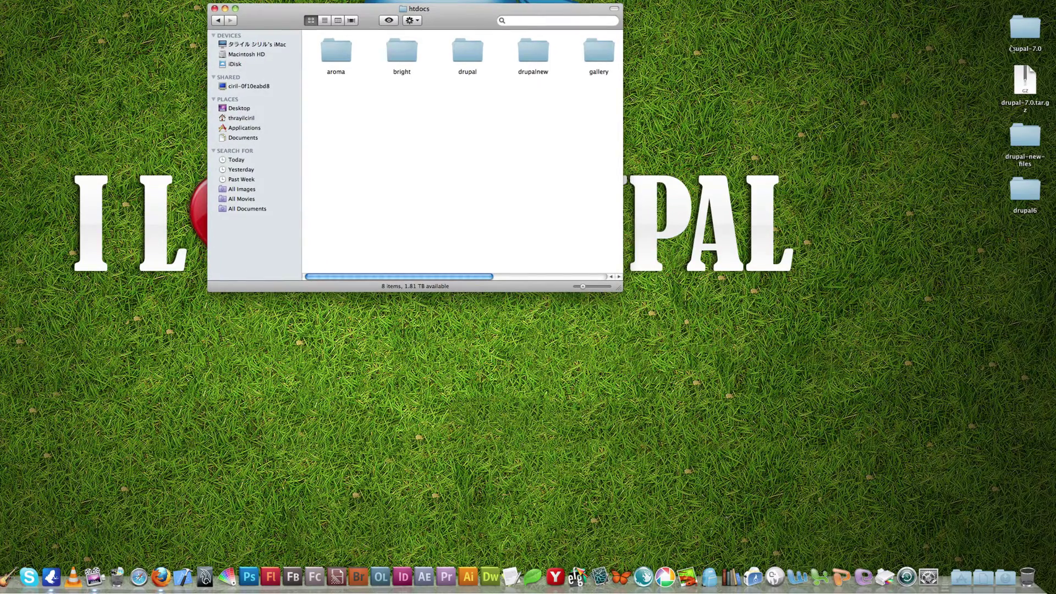
pyautogui.moveTo(1024, 36); pyautogui.dragTo(394, 153)
# Step: Rename the drupal-7.0 folder in htdocs to drupal7 through its Get Info window
pyautogui.rightClick(393, 153)
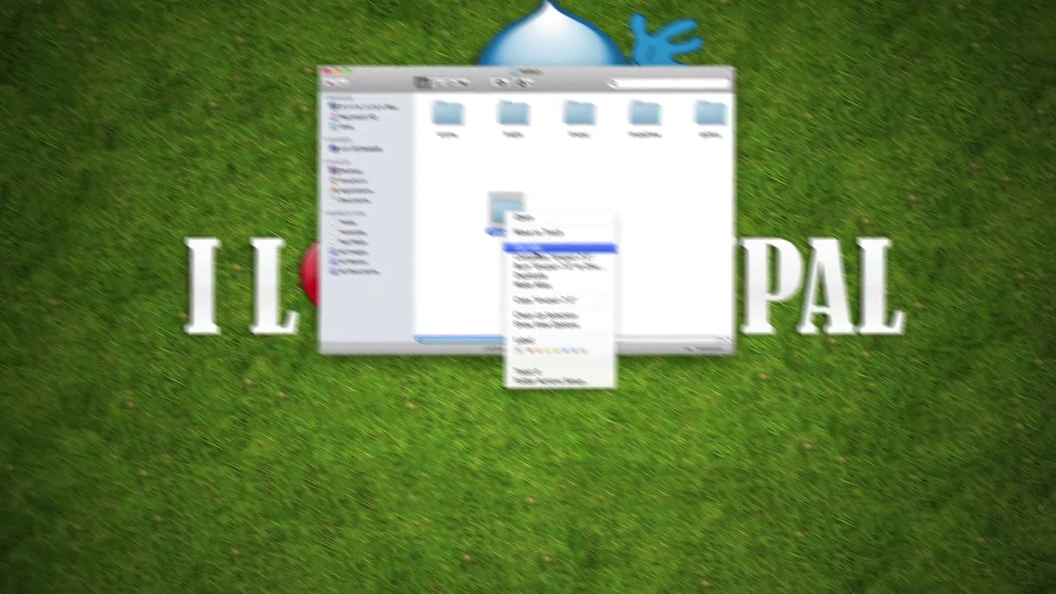
pyautogui.click(146, 90)
pyautogui.click(59, 237)
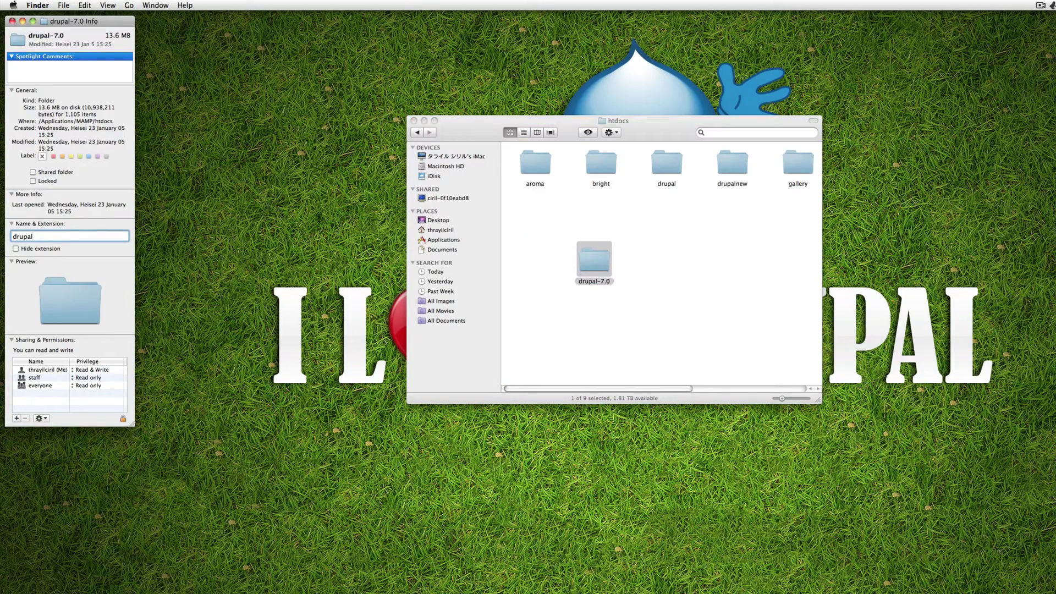
pyautogui.click(13, 21)
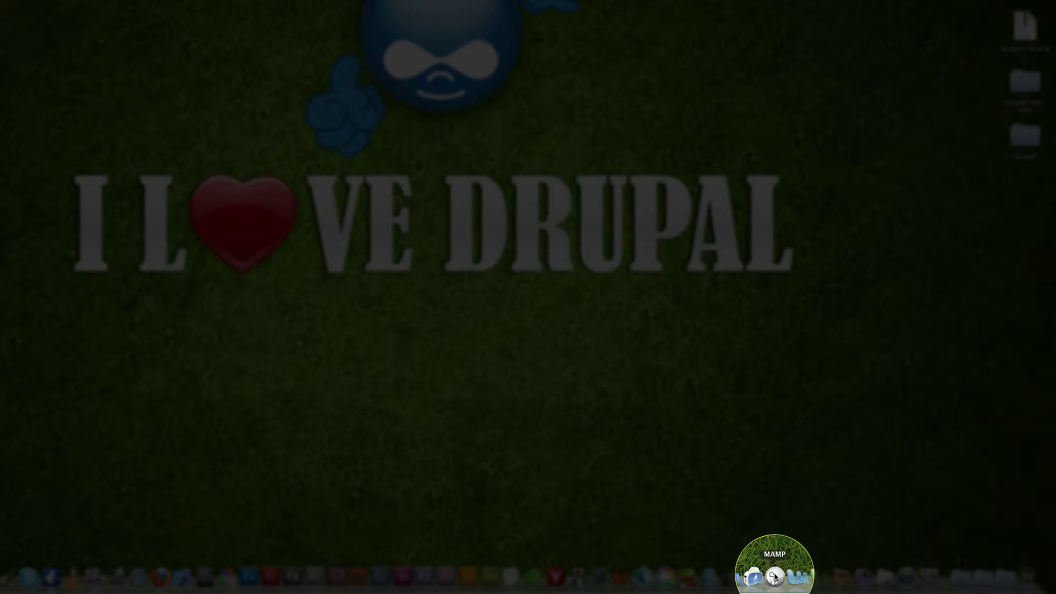
# Step: Start MAMP, create a drupal7 database in phpMyAdmin, and view its Privileges list
pyautogui.click(774, 577)
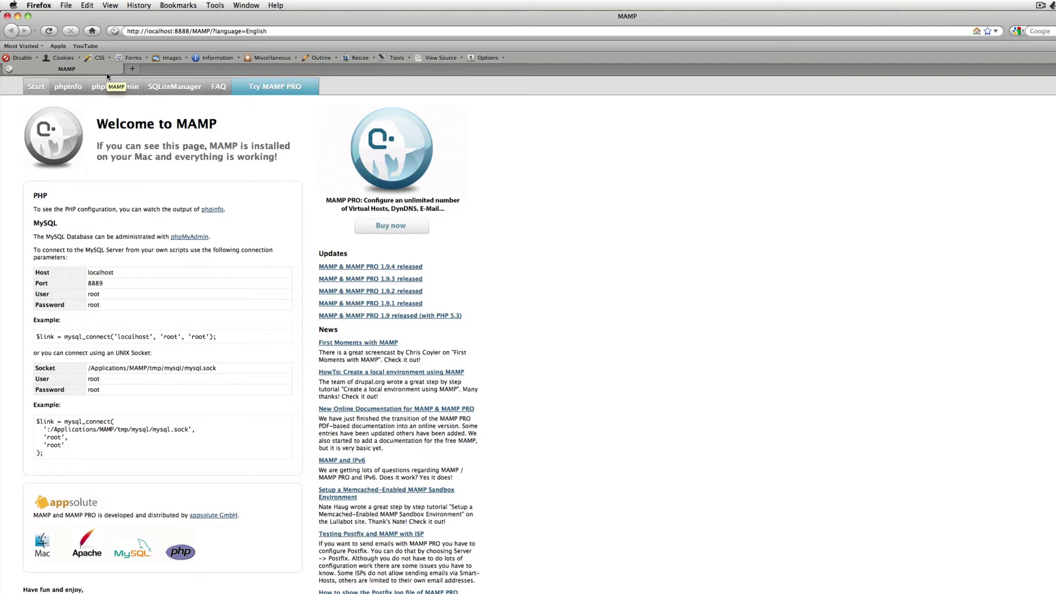
pyautogui.click(114, 88)
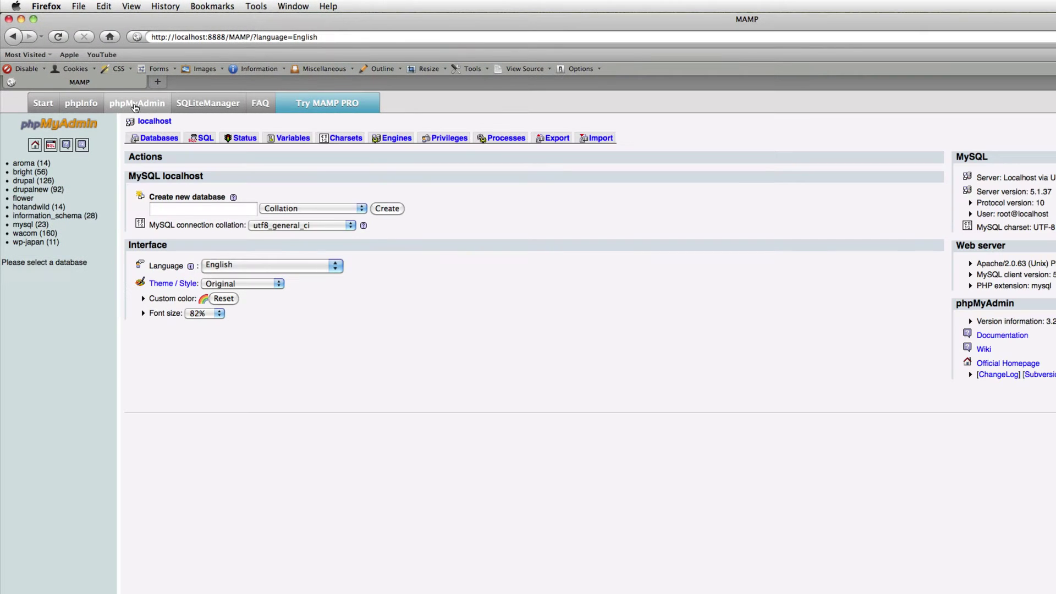
pyautogui.click(175, 212)
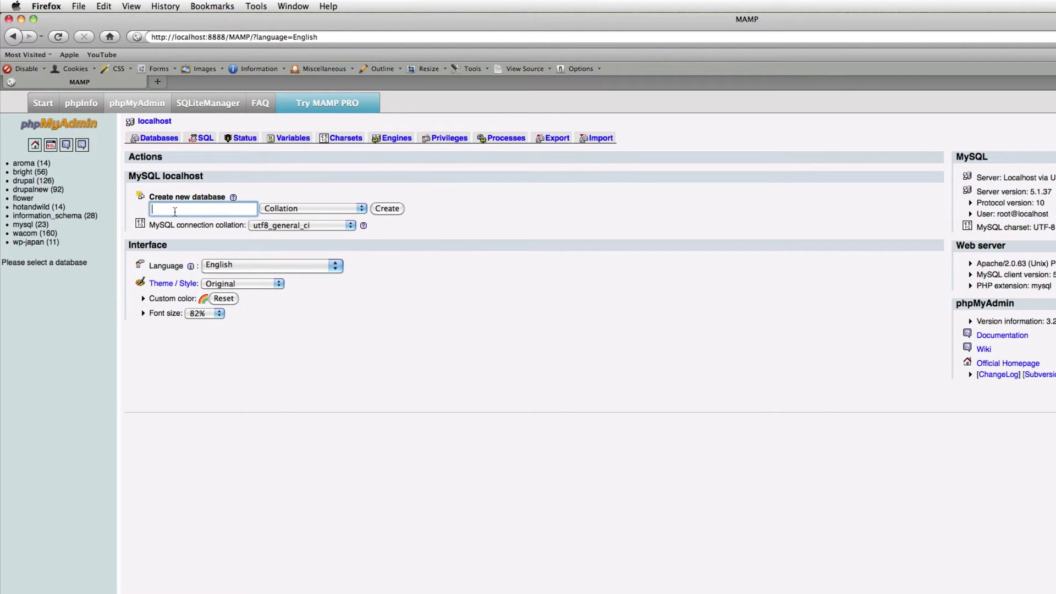
pyautogui.write('drupal7')
pyautogui.click(387, 208)
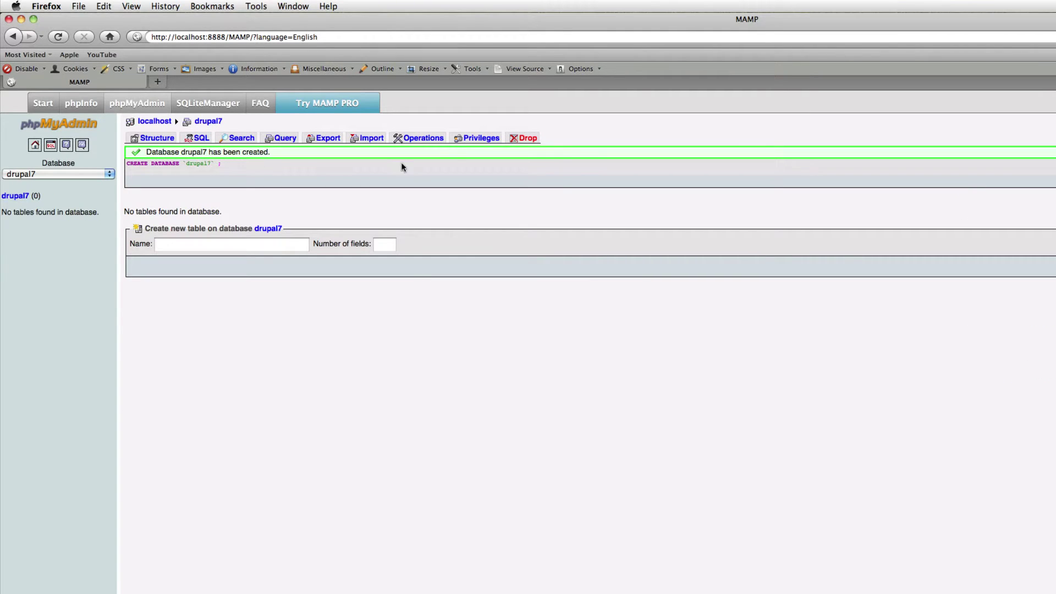
pyautogui.click(467, 138)
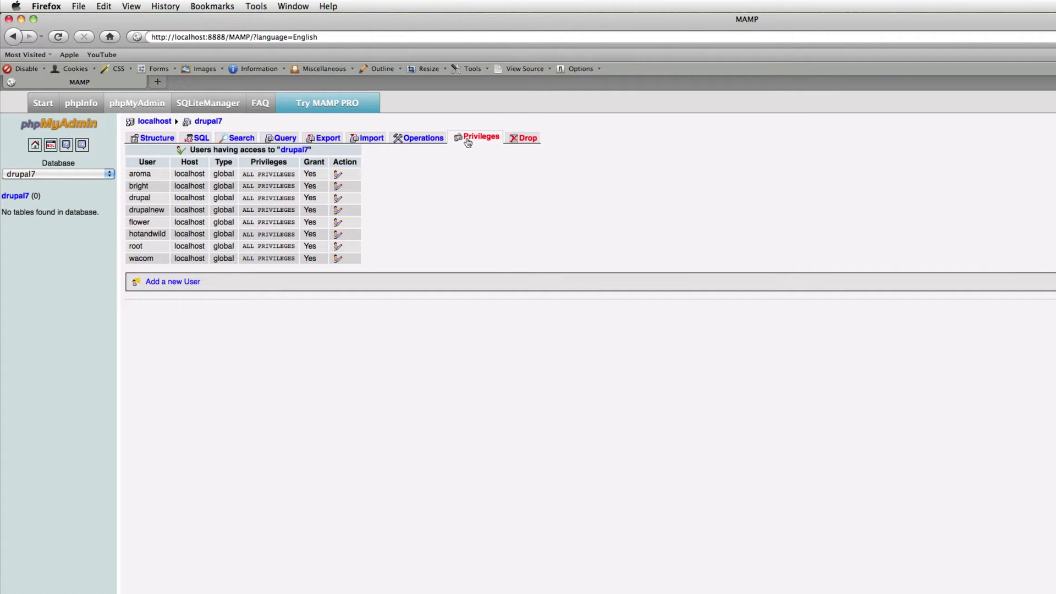
# Step: Add user drupal7 on host Local with a password and all global privileges checked
pyautogui.click(180, 281)
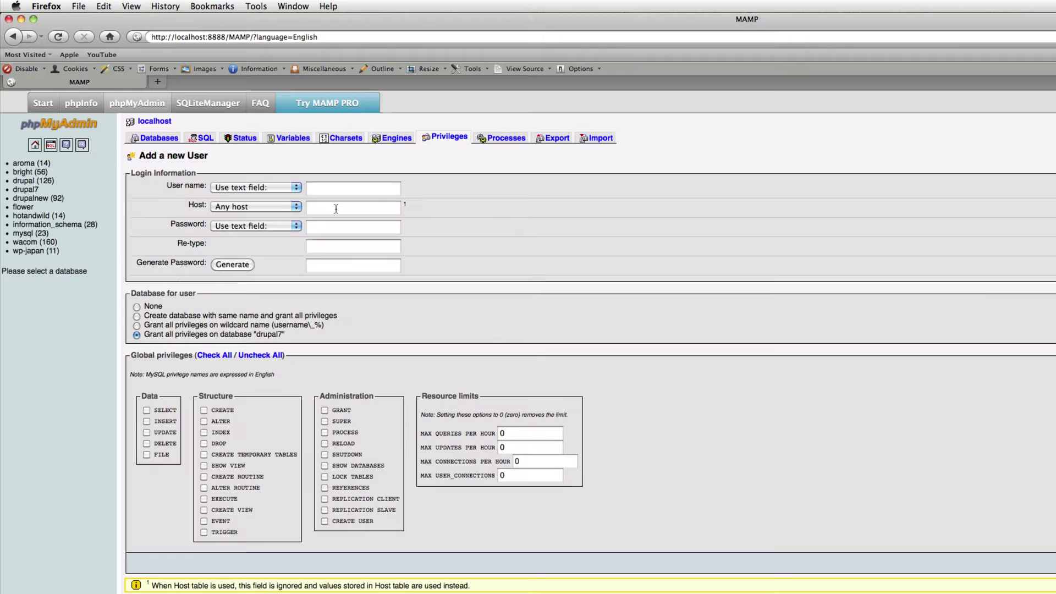
pyautogui.click(346, 190)
pyautogui.write('drupal7')
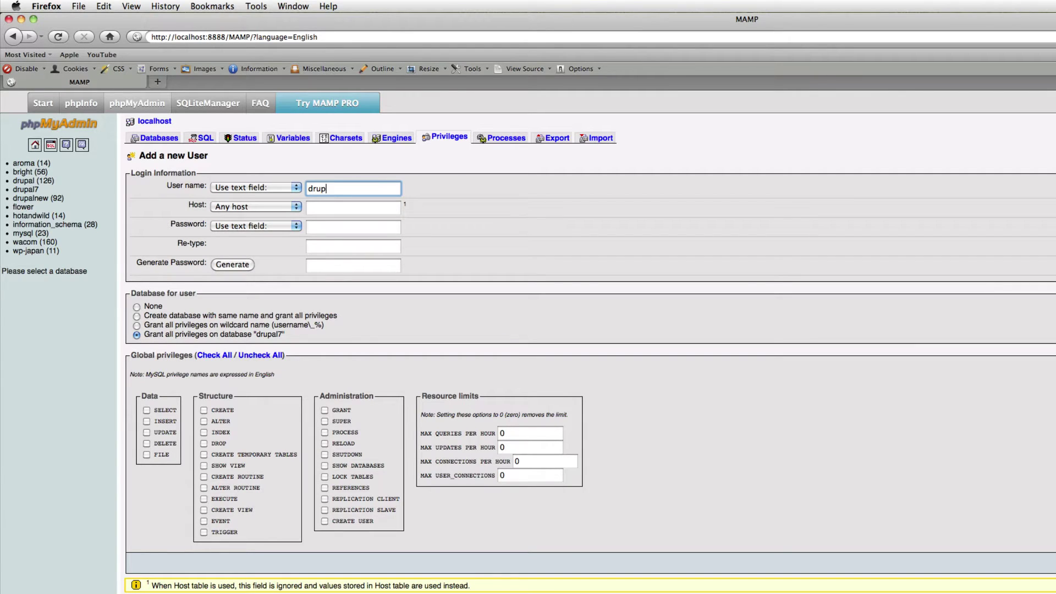
pyautogui.click(294, 206)
pyautogui.click(248, 228)
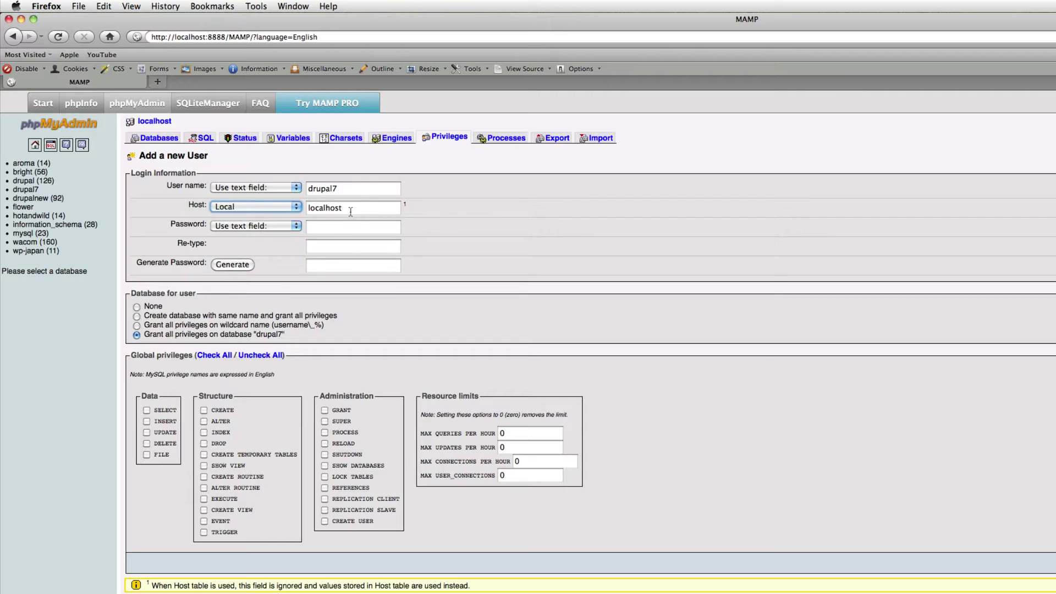
pyautogui.click(333, 227)
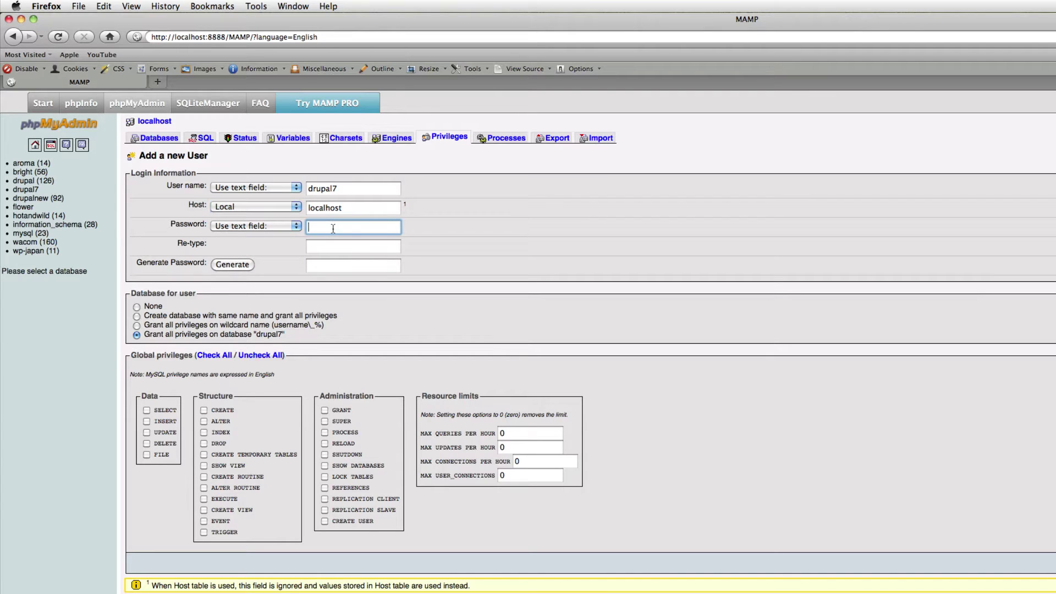
pyautogui.write('drupal77')
pyautogui.click(333, 246)
pyautogui.write('drupal')
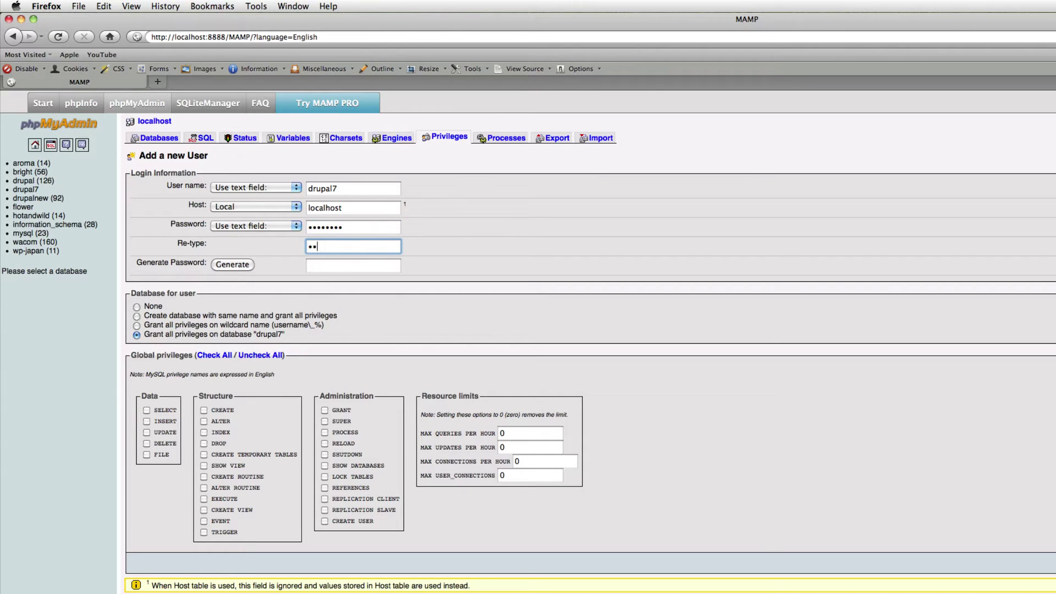
pyautogui.write('77')
pyautogui.click(222, 356)
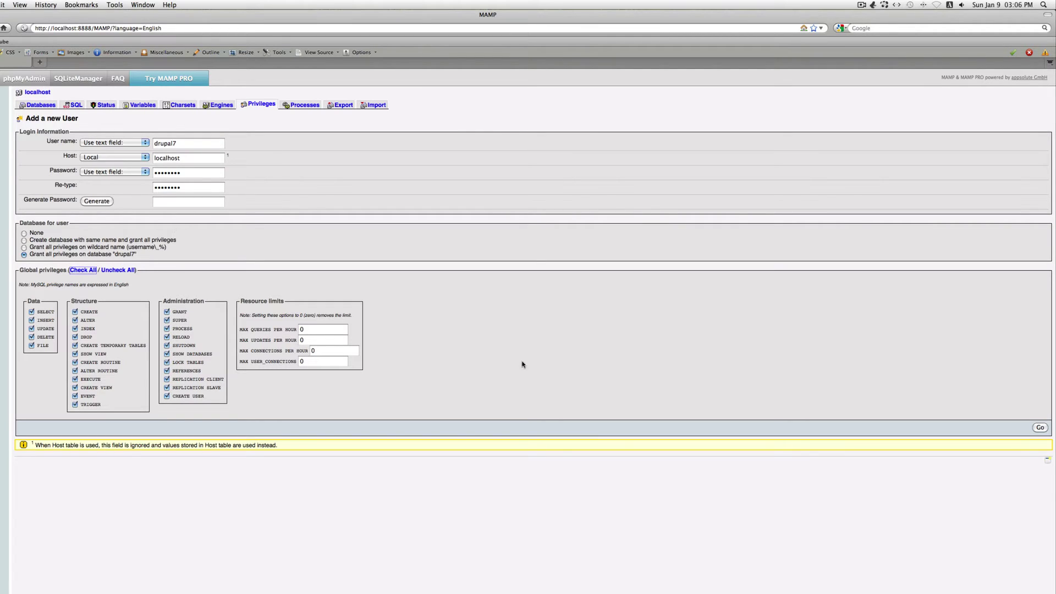
pyautogui.click(1042, 428)
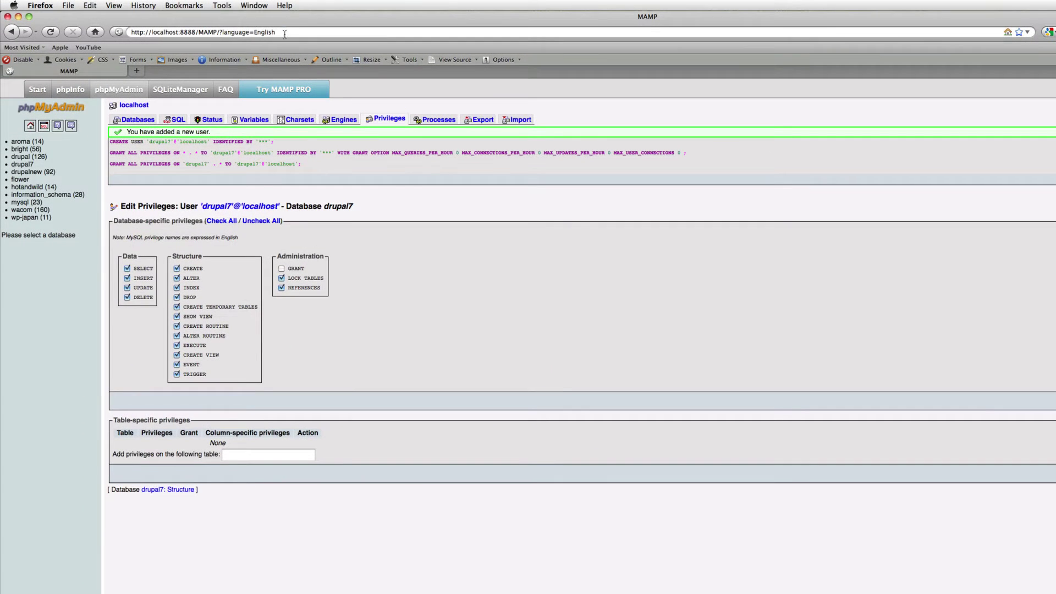
pyautogui.moveTo(284, 34); pyautogui.dragTo(199, 35)
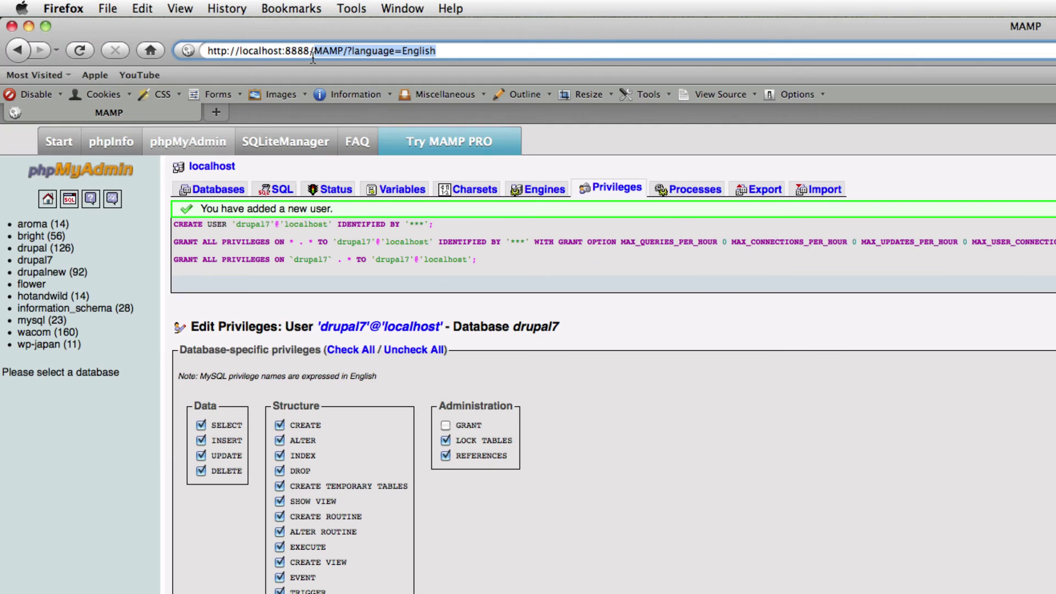
# Step: Load the drupal7 site to start the installer and continue with the Standard profile
pyautogui.write('drupal')
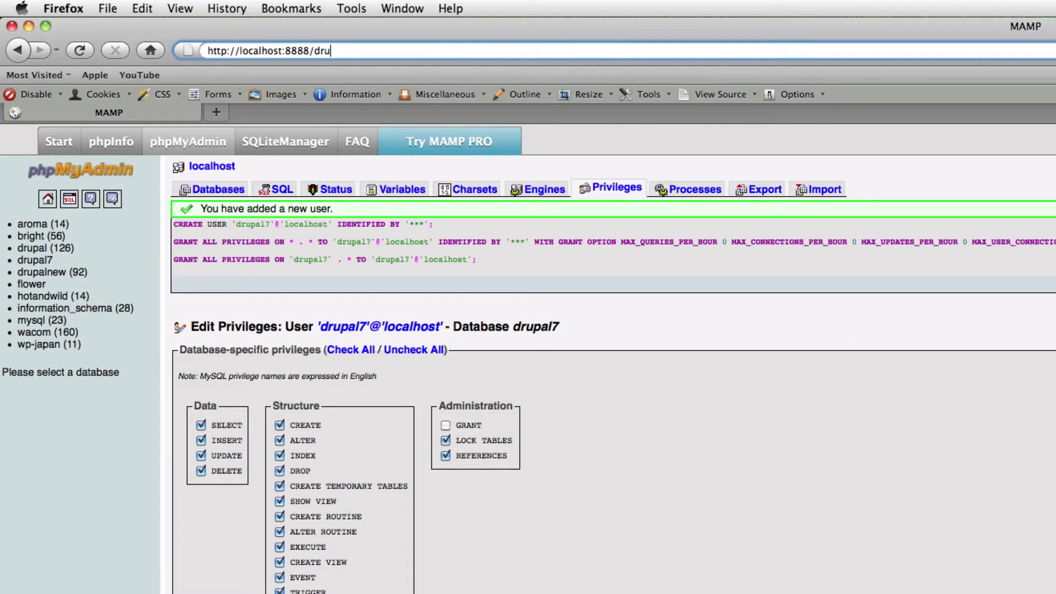
pyautogui.write('7')
pyautogui.press('Return')
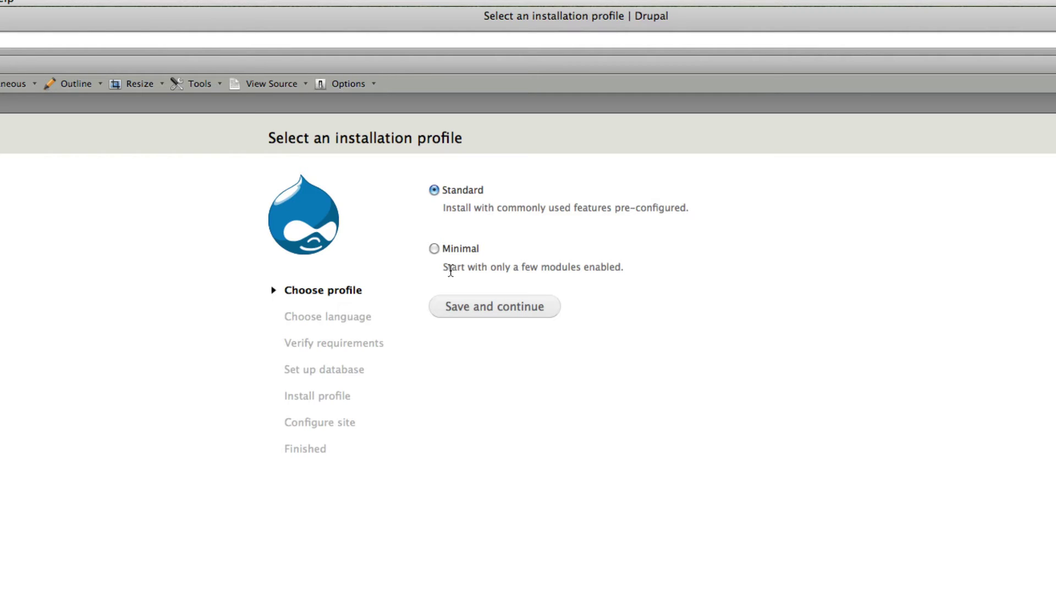
pyautogui.moveTo(513, 268); pyautogui.dragTo(622, 270)
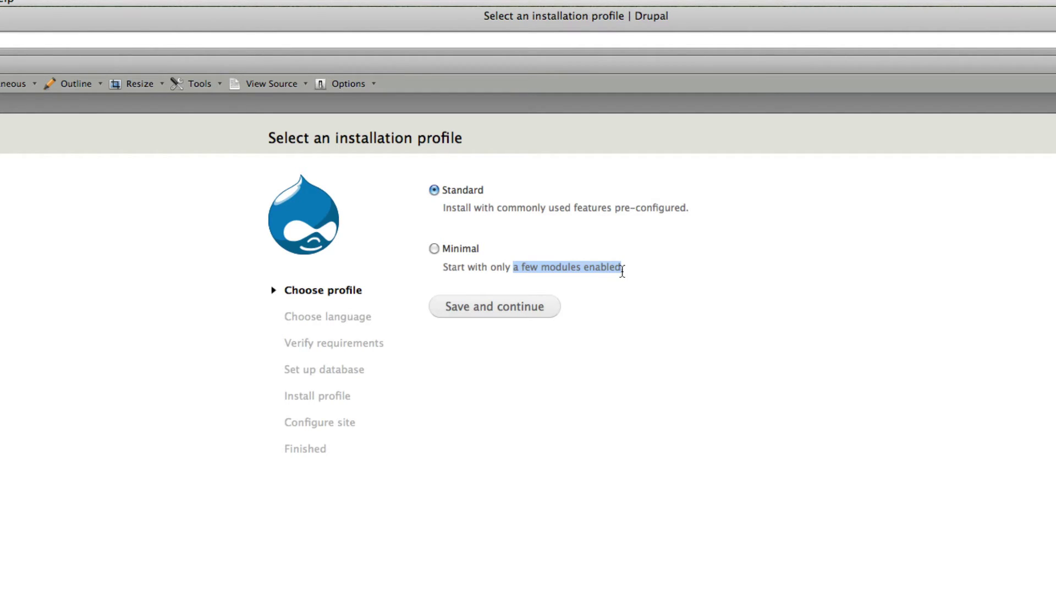
pyautogui.click(623, 307)
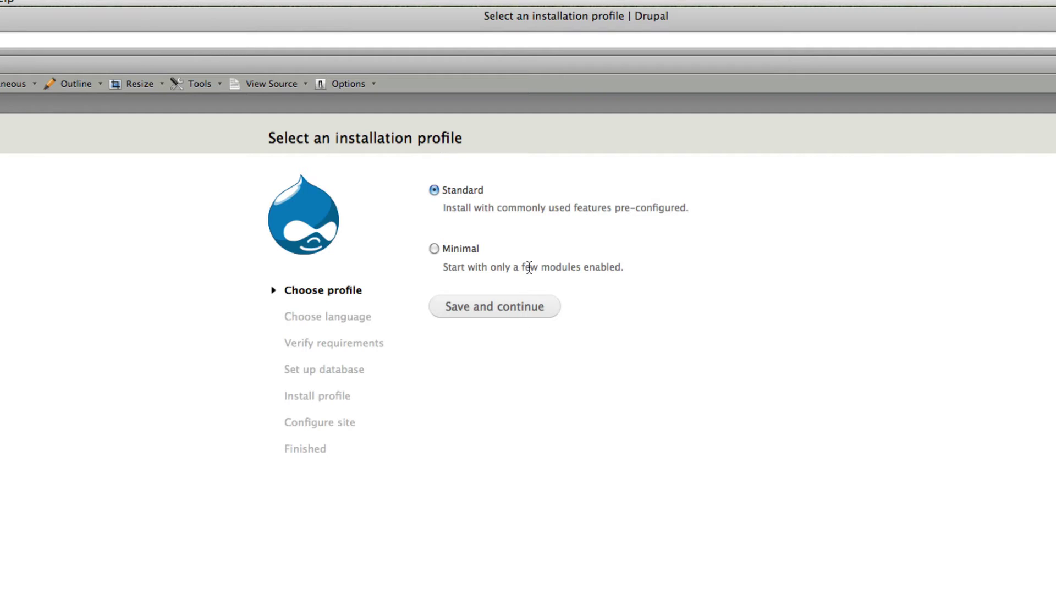
pyautogui.click(510, 310)
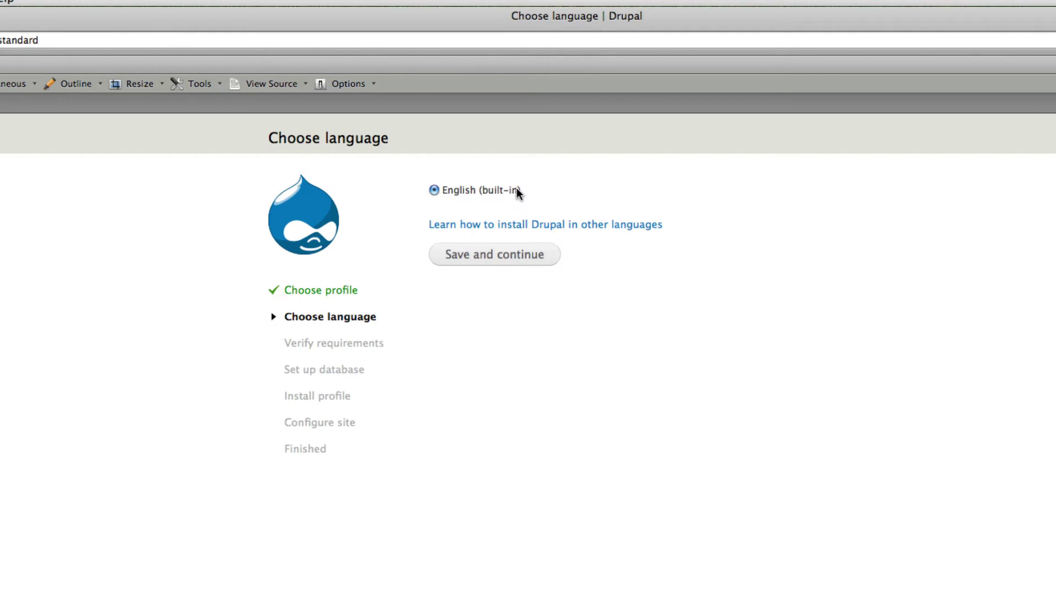
# Step: Accept English, then submit database name drupal1, username drupal7 and the user's password
pyautogui.click(508, 257)
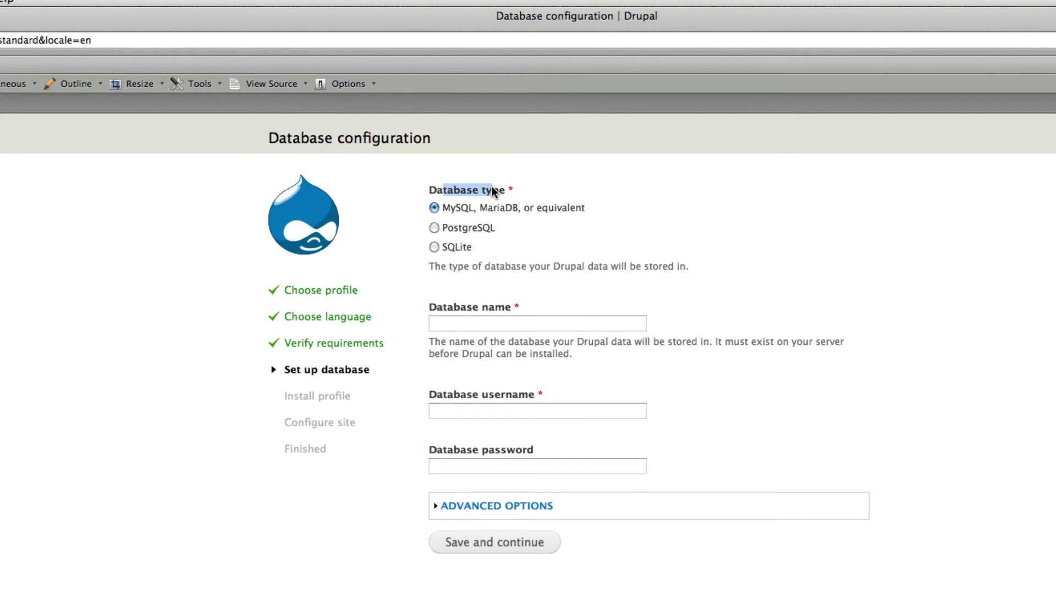
pyautogui.click(496, 219)
pyautogui.click(484, 313)
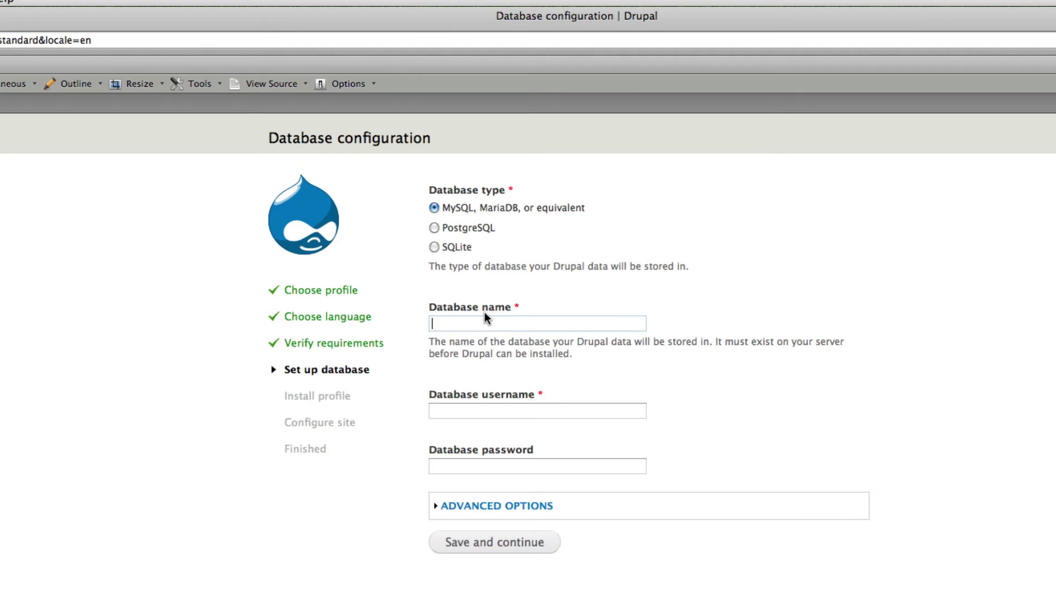
pyautogui.write('drupal1')
pyautogui.click(499, 412)
pyautogui.write('drupa')
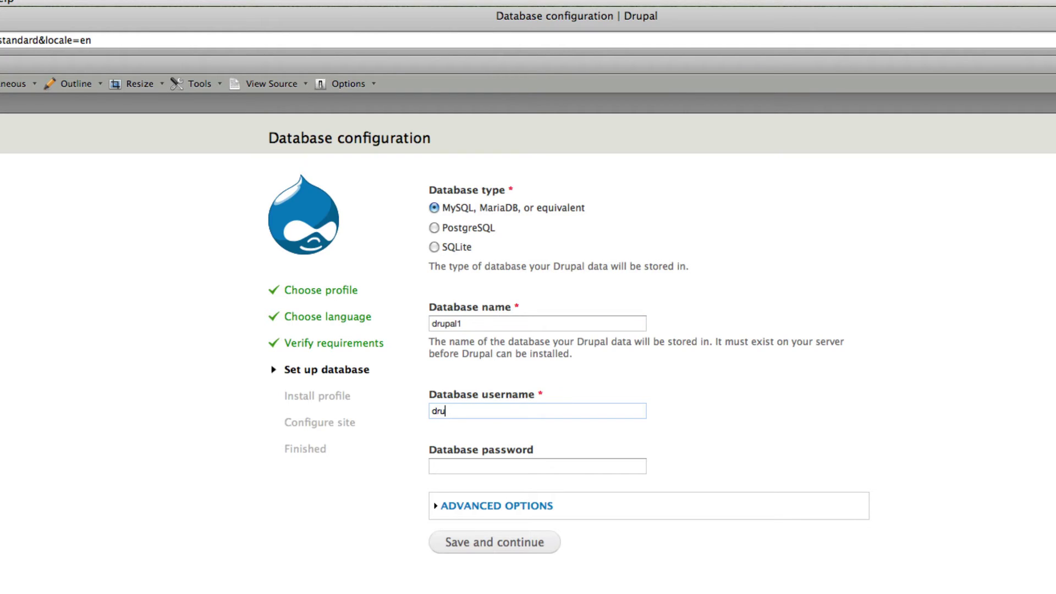
pyautogui.write('l7')
pyautogui.click(491, 468)
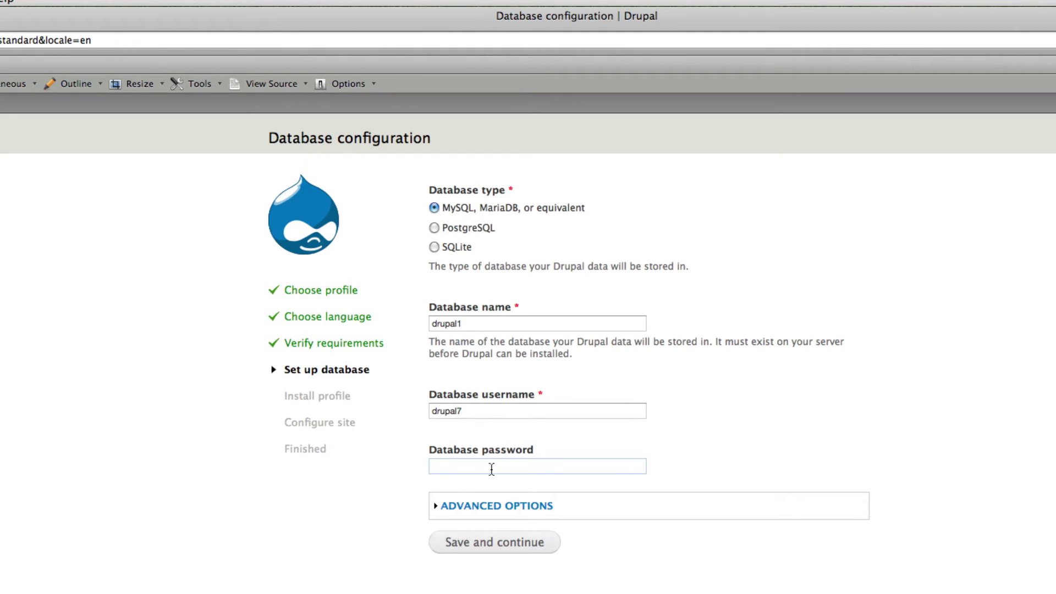
pyautogui.write('drupal77')
pyautogui.click(469, 509)
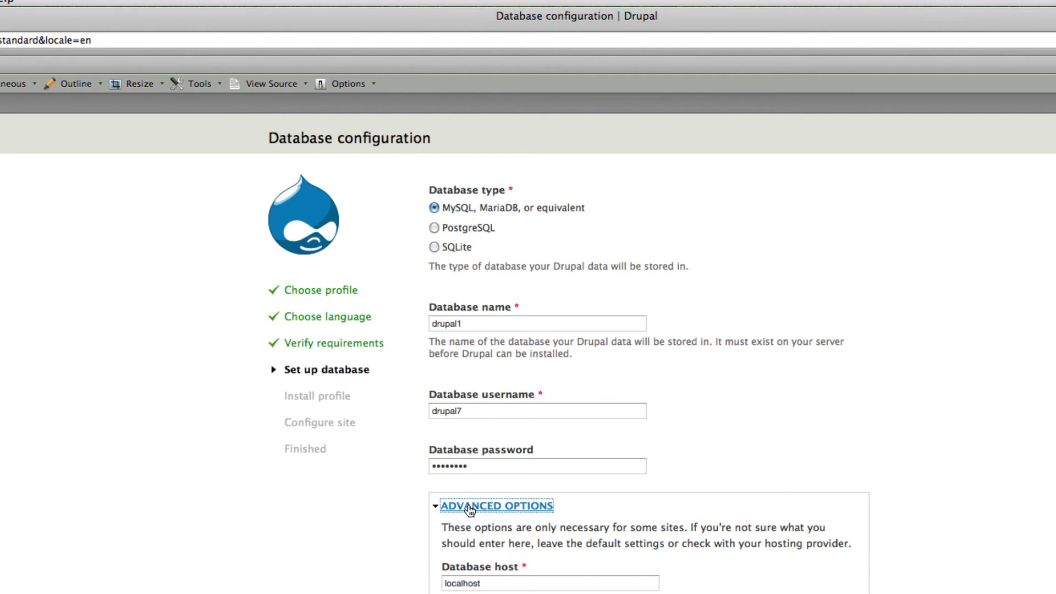
pyautogui.click(467, 508)
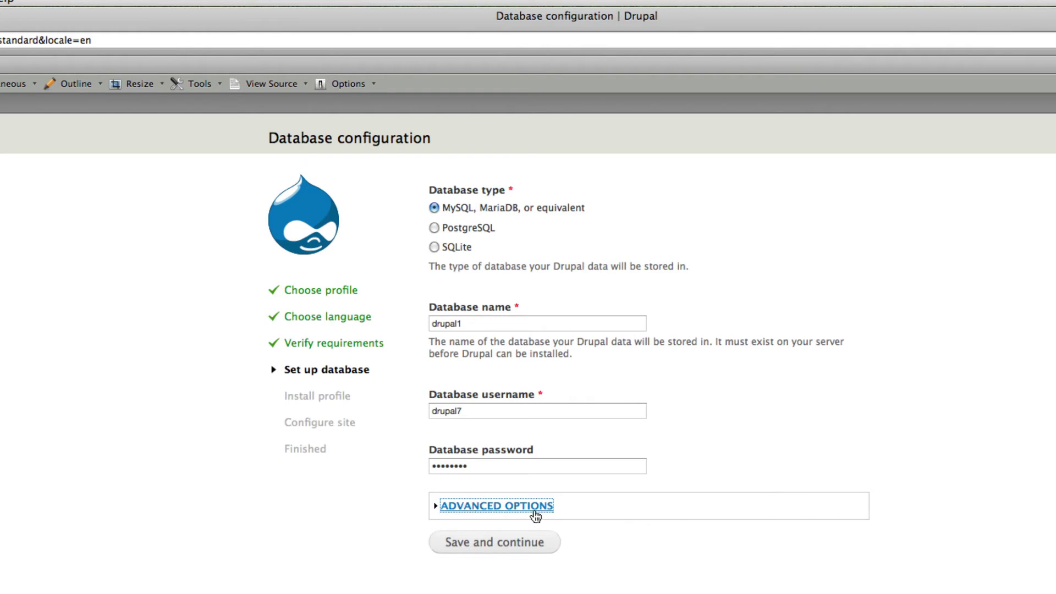
pyautogui.click(512, 544)
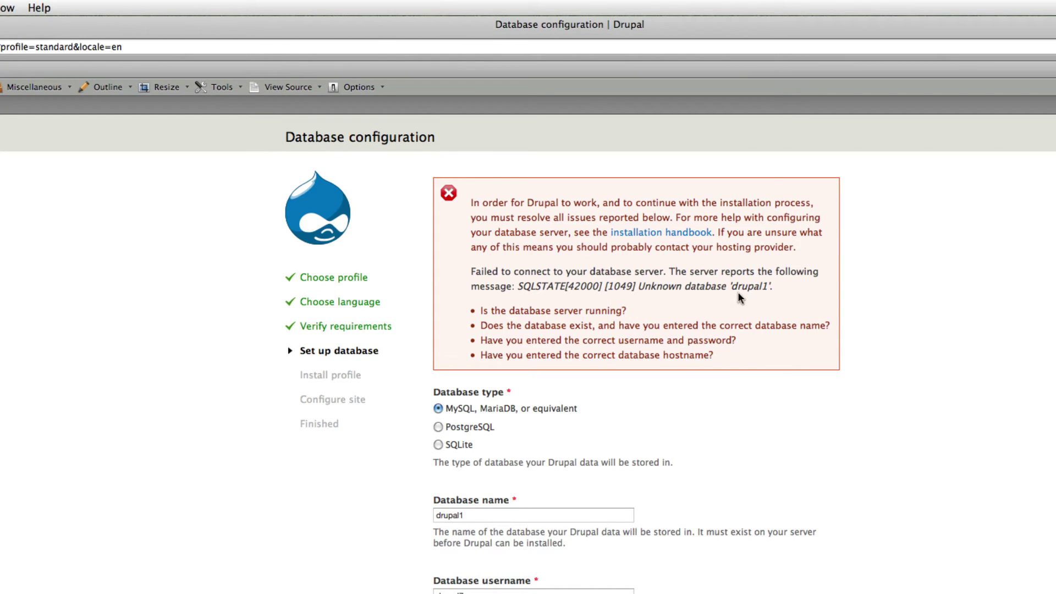
# Step: Correct the Database name field to drupal7
pyautogui.click(474, 515)
pyautogui.press('BackSpace')
pyautogui.write('7')
# Step: Highlight the failed-connection error message to explain it, then resubmit the corrected database settings
pyautogui.moveTo(480, 270); pyautogui.dragTo(742, 271)
pyautogui.click(778, 293)
pyautogui.click(839, 473)
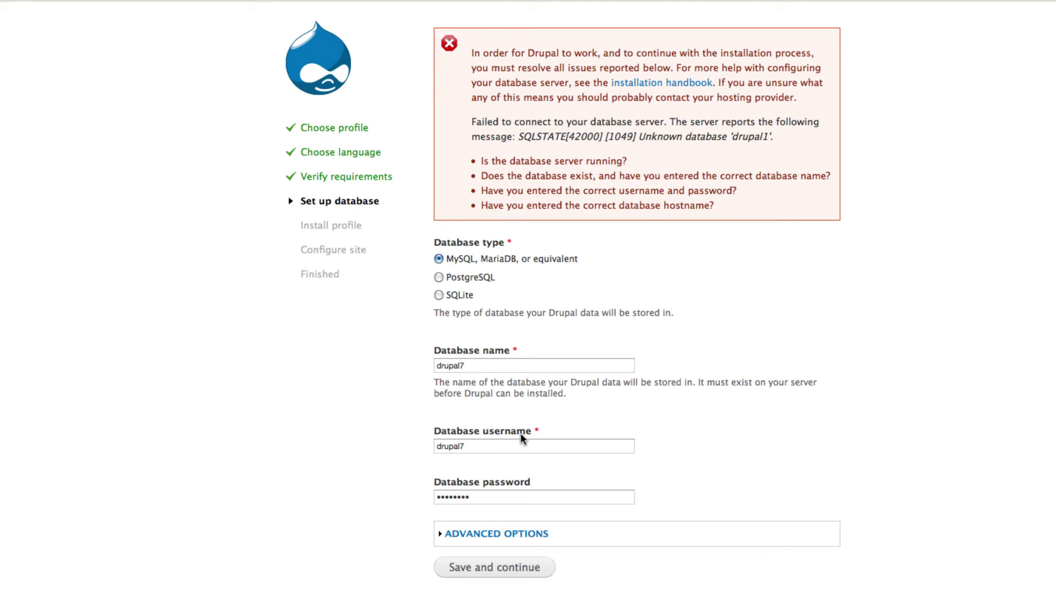
pyautogui.click(522, 569)
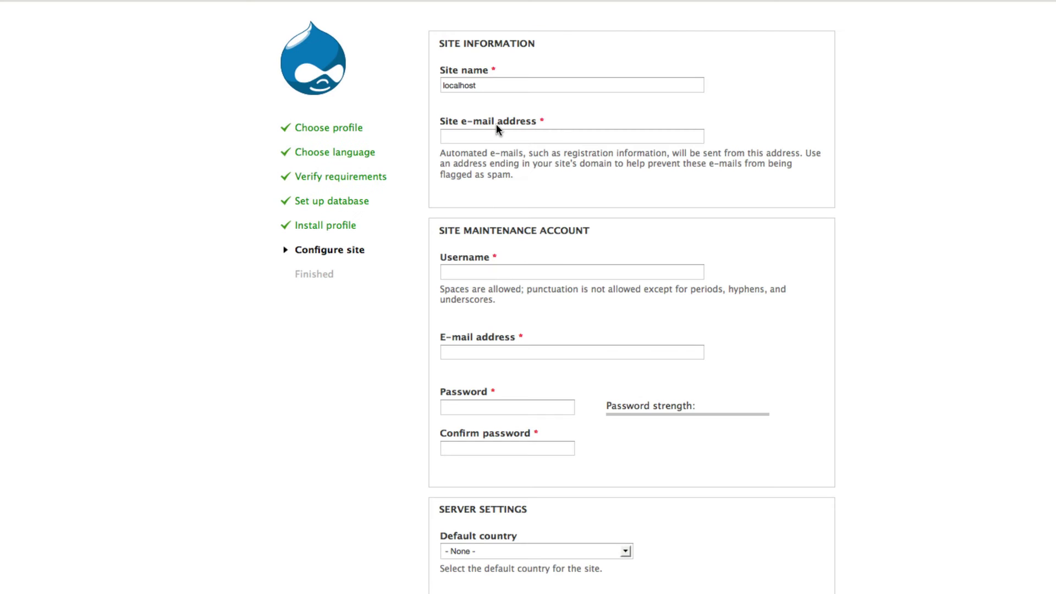
# Step: Replace the default localhost site name with Drupal7 and enter the site e-mail address
pyautogui.click(486, 85)
pyautogui.moveTo(486, 86); pyautogui.dragTo(424, 86)
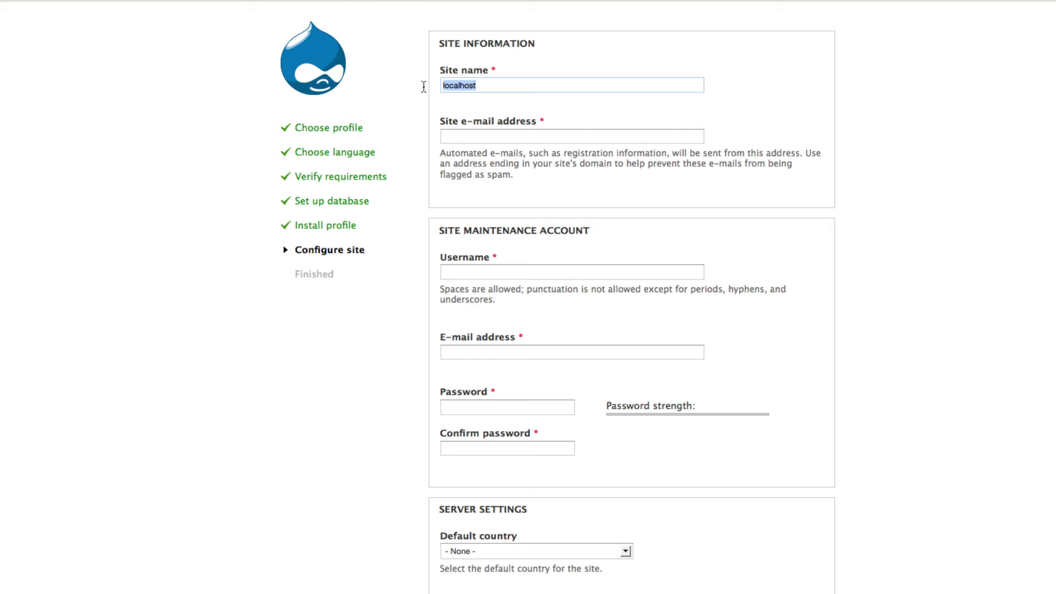
pyautogui.write('Drupal7')
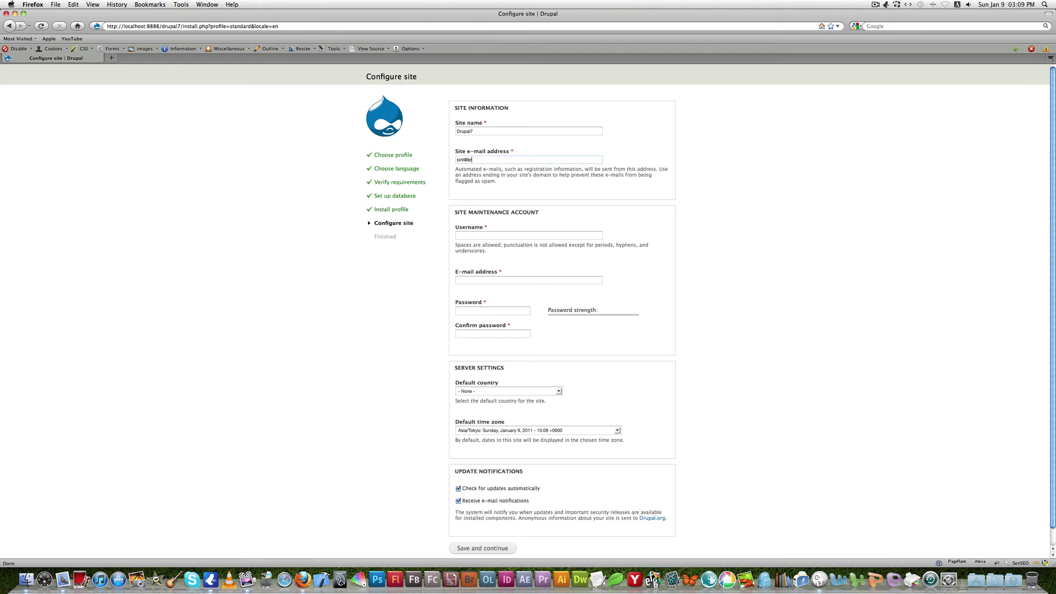
pyautogui.write('ightwwebsitedesign.com')
# Step: Set the maintenance account username to admin and enter and confirm its password
pyautogui.click(474, 239)
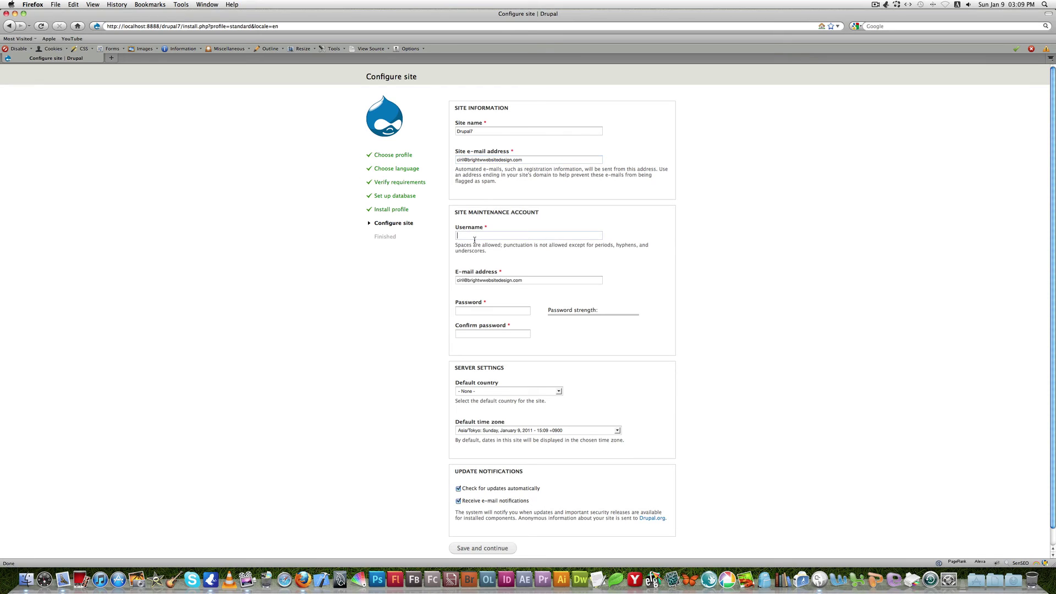
pyautogui.write('admin')
pyautogui.scroll(-1, 513, 258)
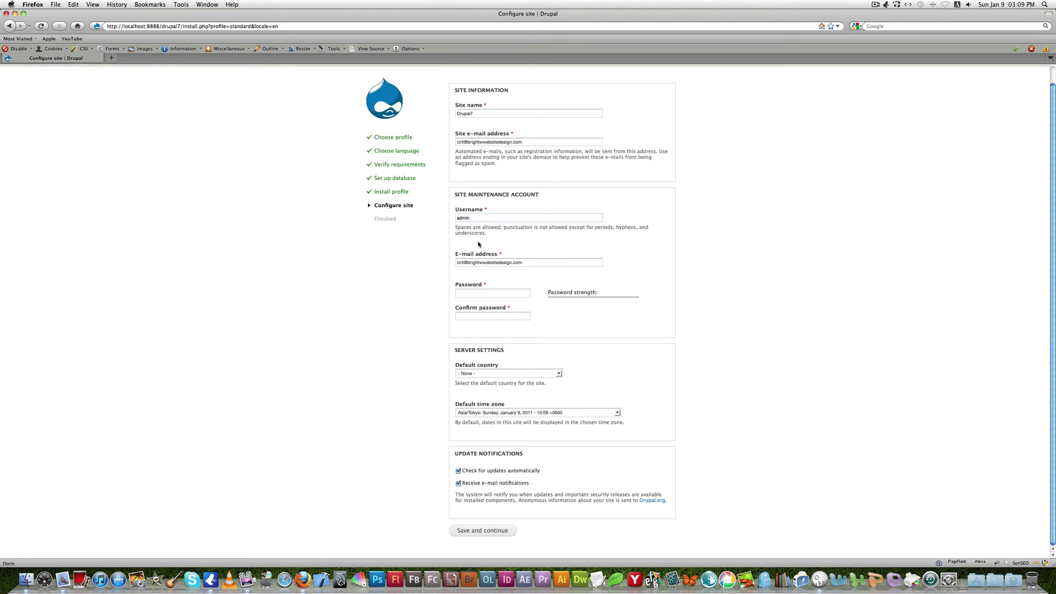
pyautogui.click(475, 294)
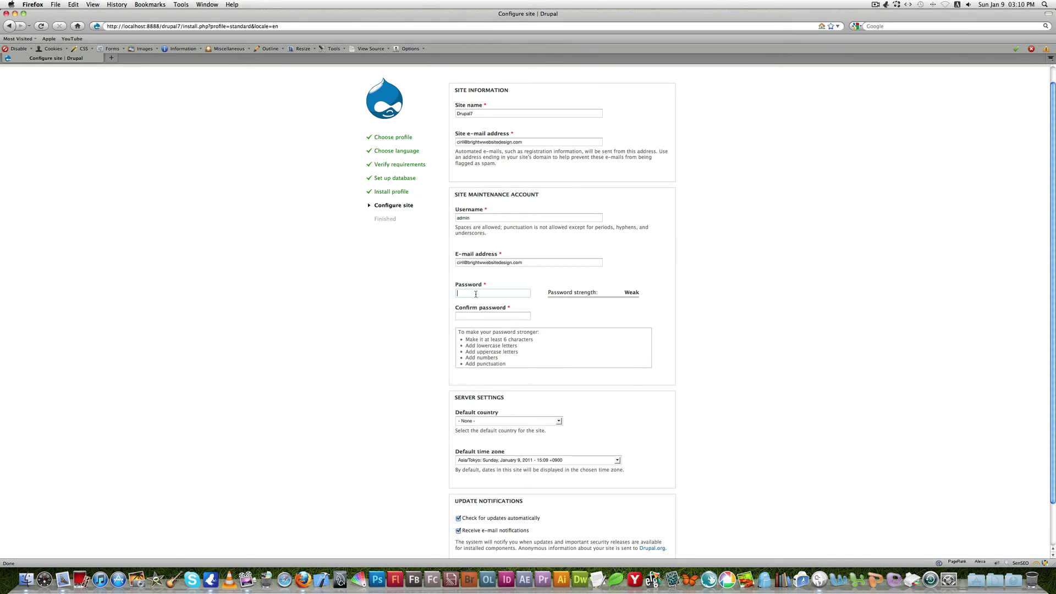
pyautogui.write('adm')
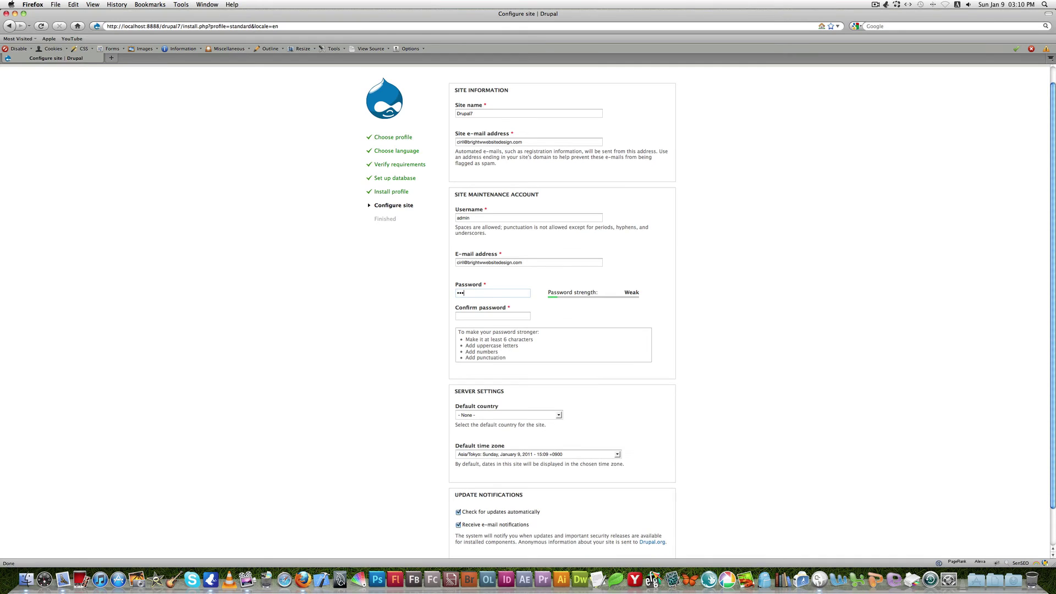
pyautogui.write('in')
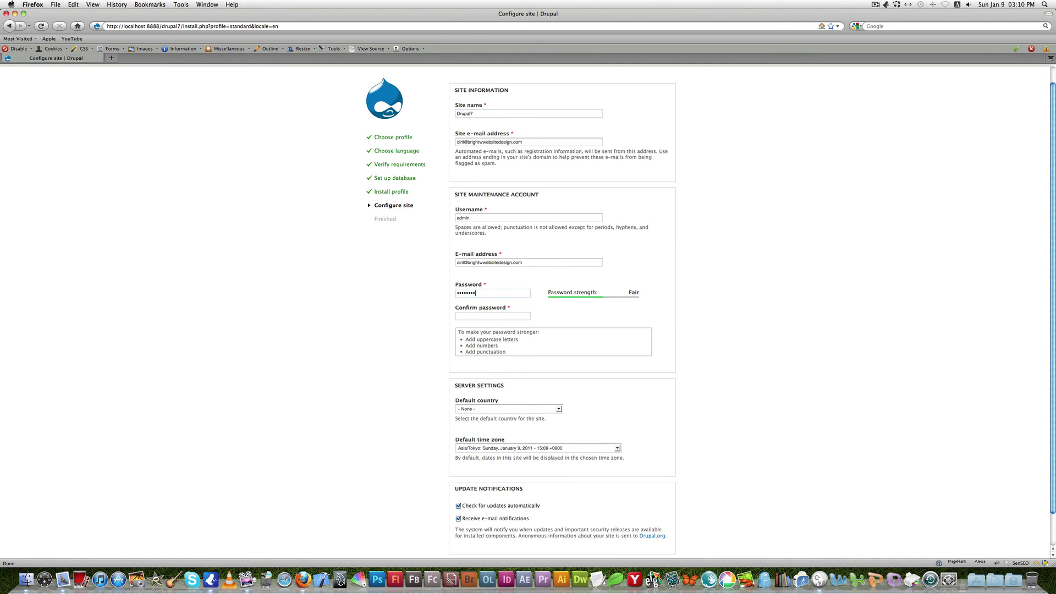
pyautogui.click(475, 316)
pyautogui.write('adminadm')
# Step: Choose Japan as the default country and submit the site configuration
pyautogui.scroll(-1, 652, 354)
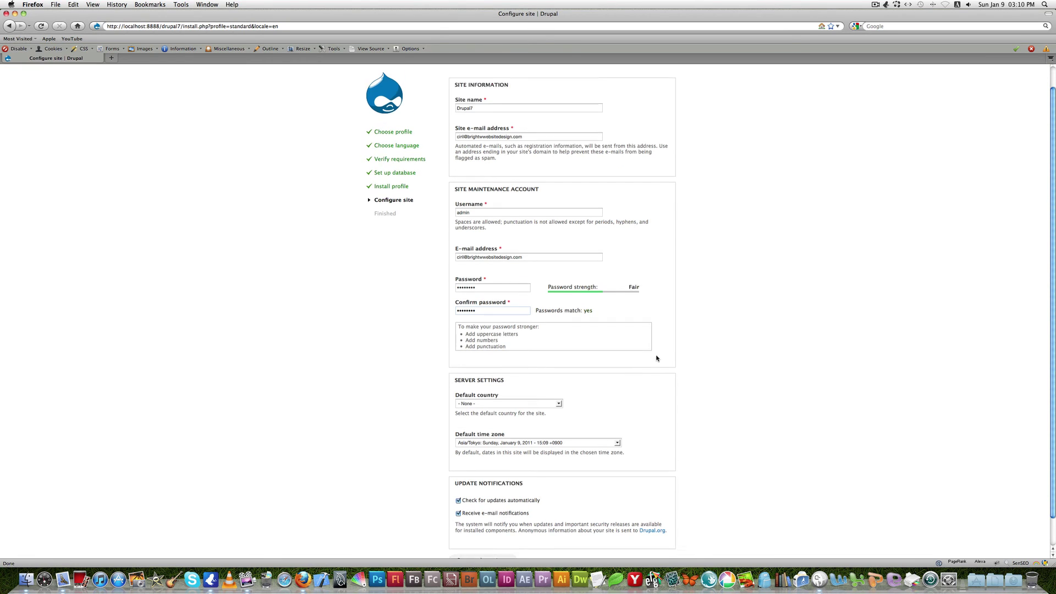
pyautogui.click(559, 374)
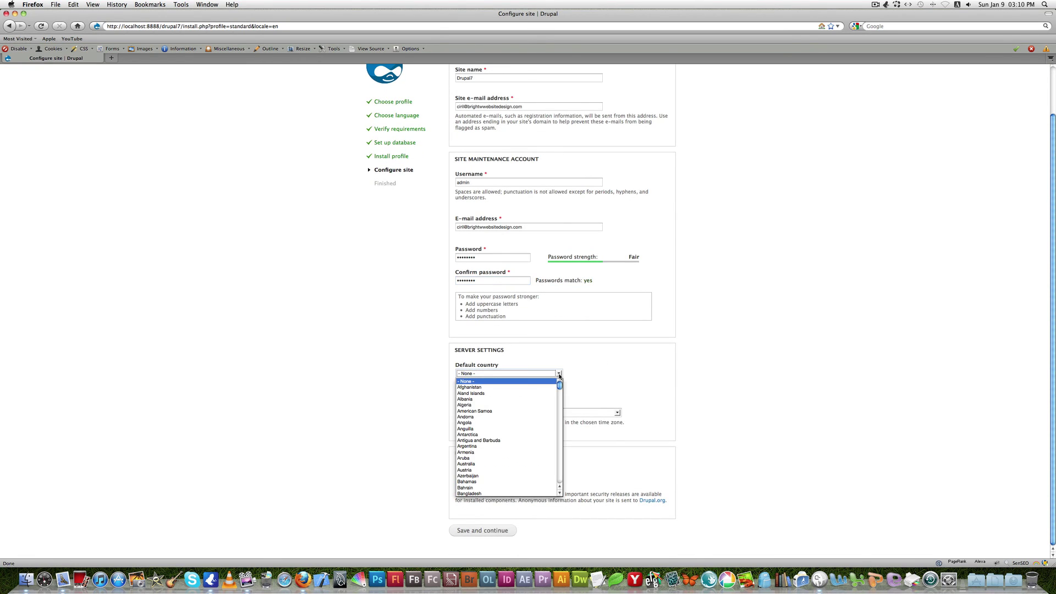
pyautogui.press('j')
pyautogui.press('Down')
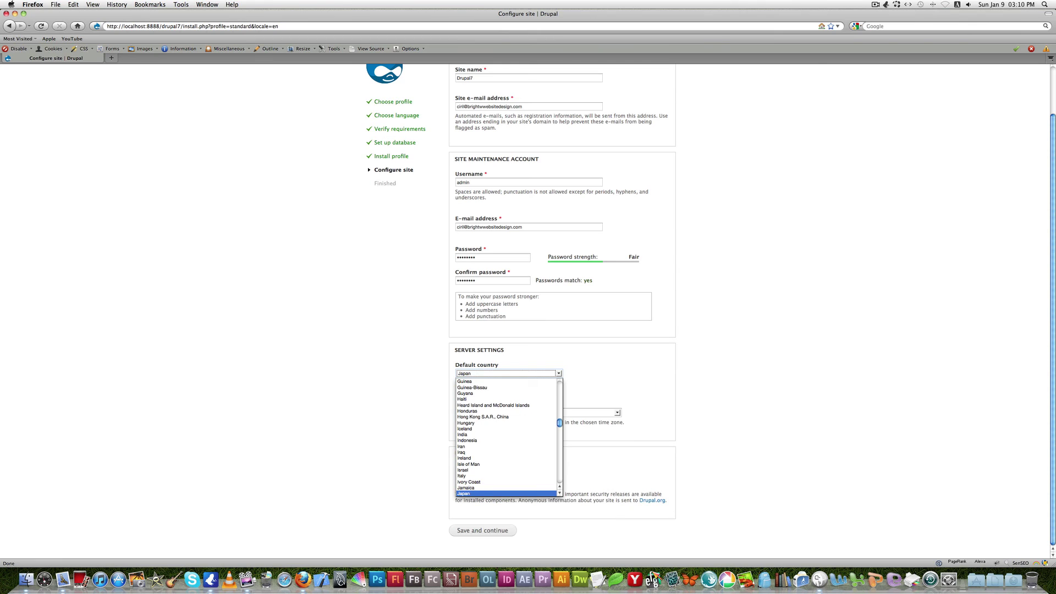
pyautogui.press('Return')
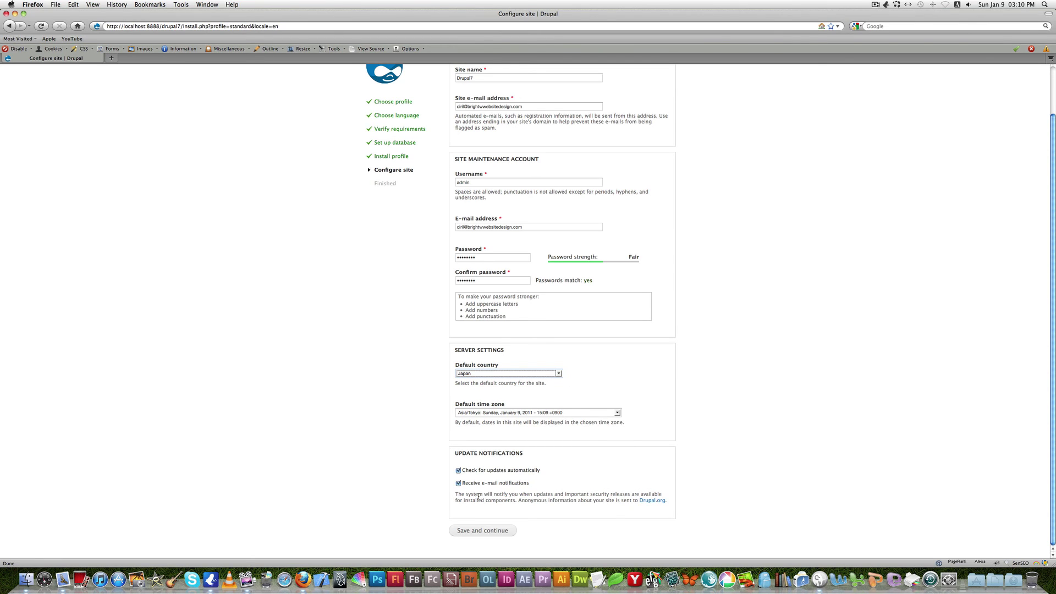
pyautogui.click(479, 530)
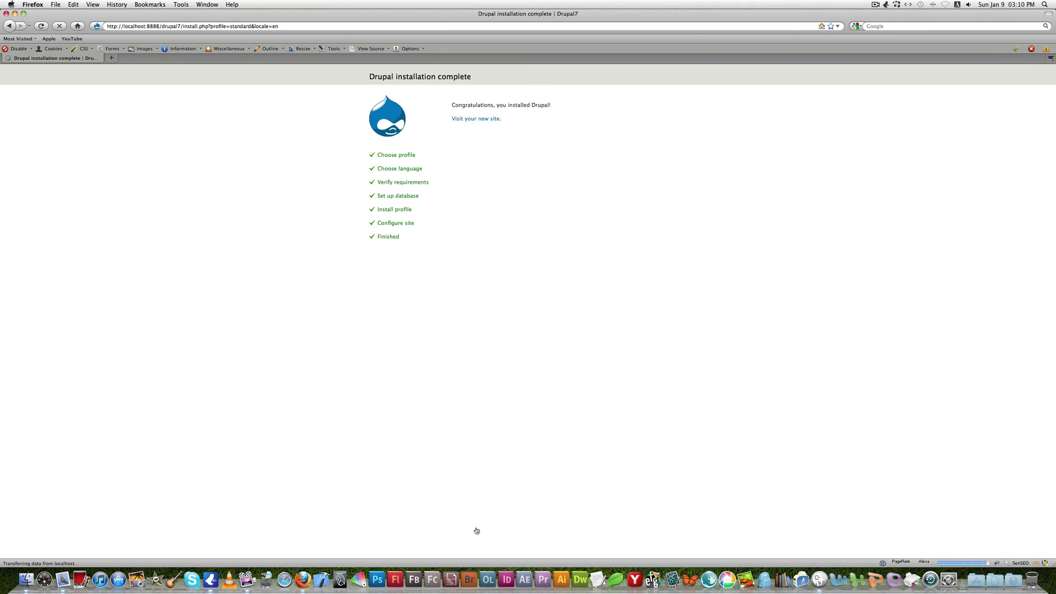
# Step: Follow the Visit your new site link to open the Drupal7 front page
pyautogui.click(487, 120)
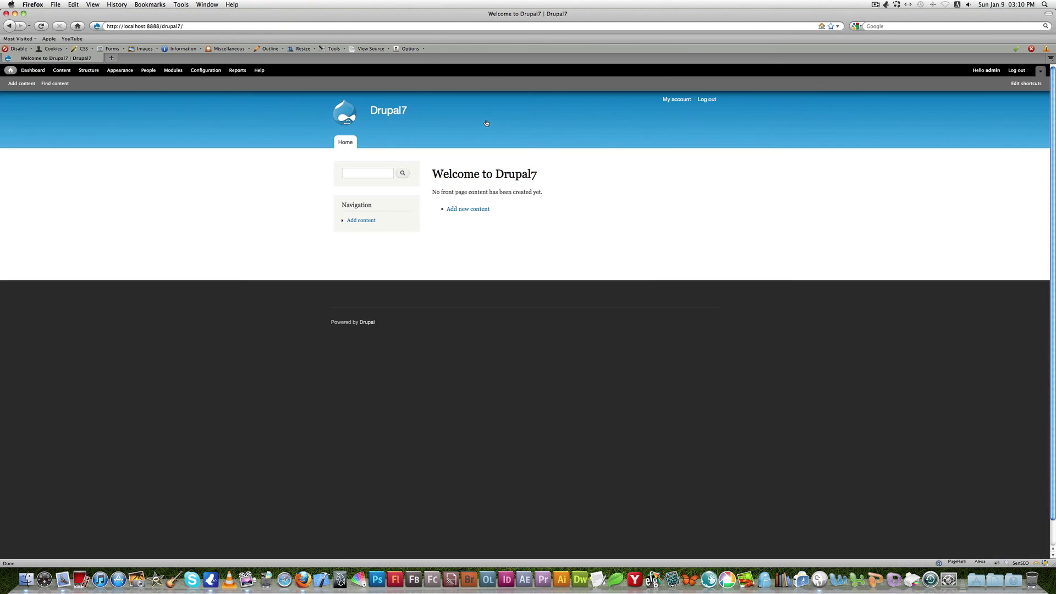